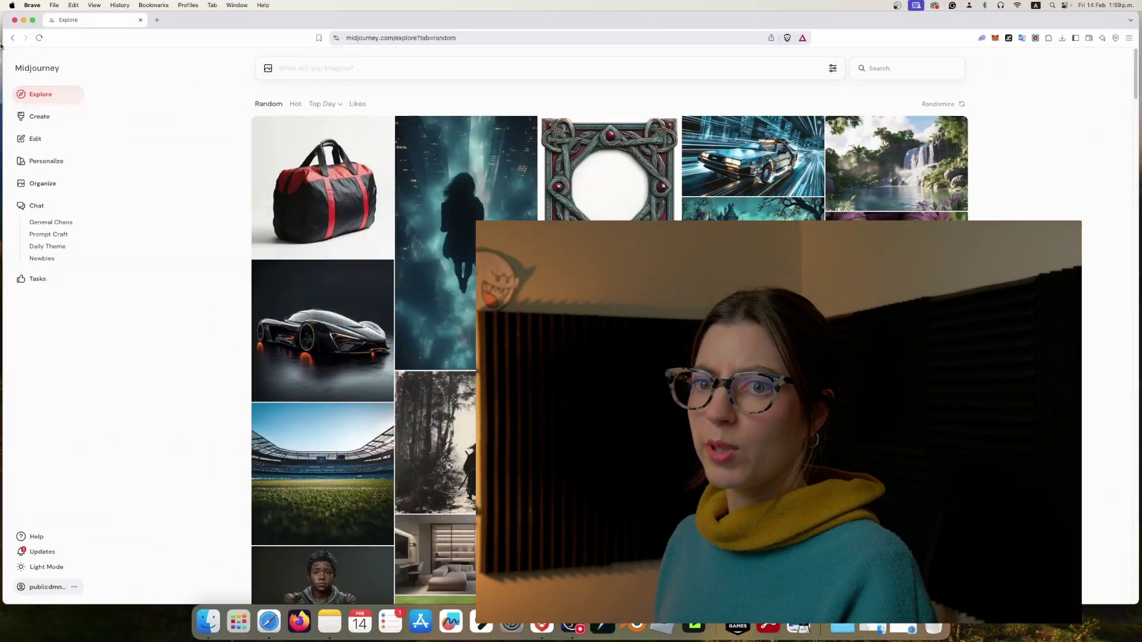
- Create a new empty moodboard and stop applying Black and White drawing #4 by default
click(57, 162)
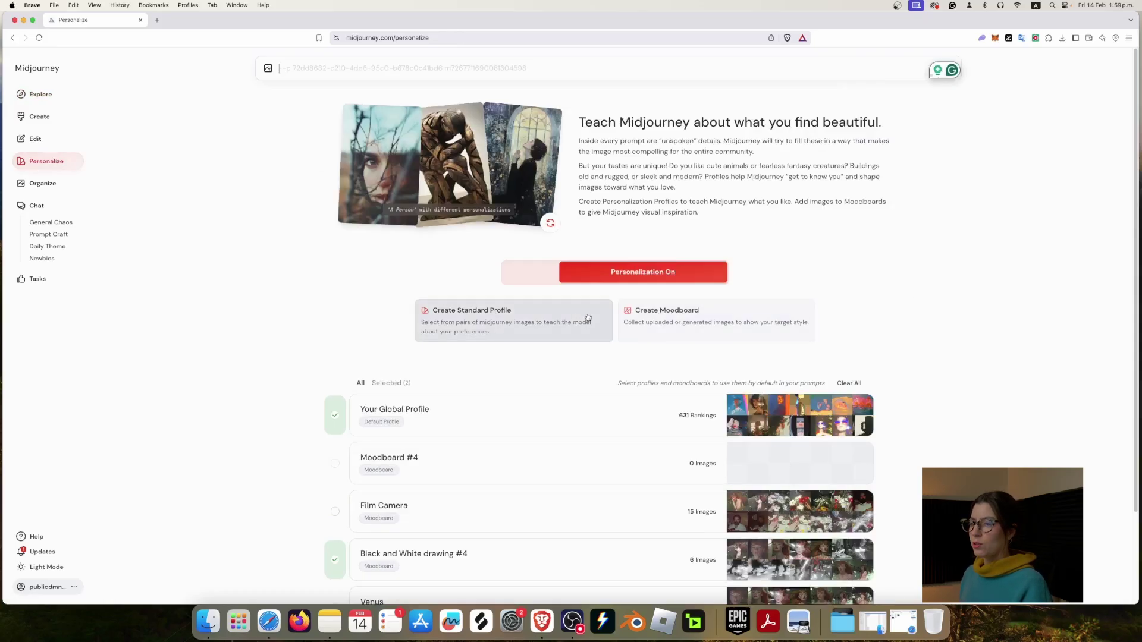
click(697, 320)
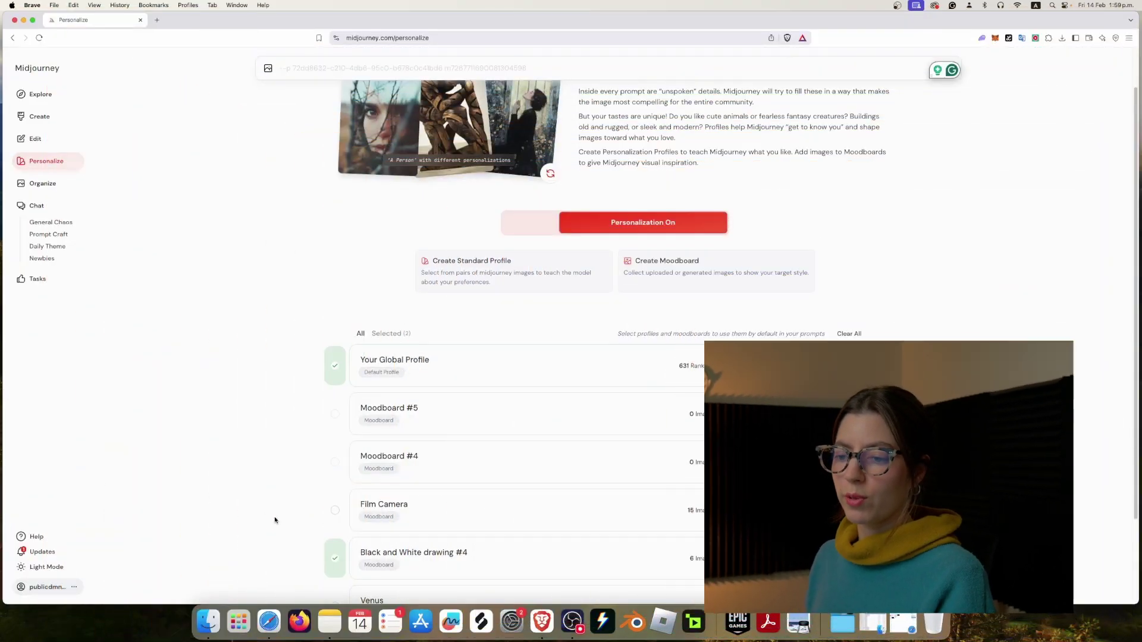
mouse_move(652, 513)
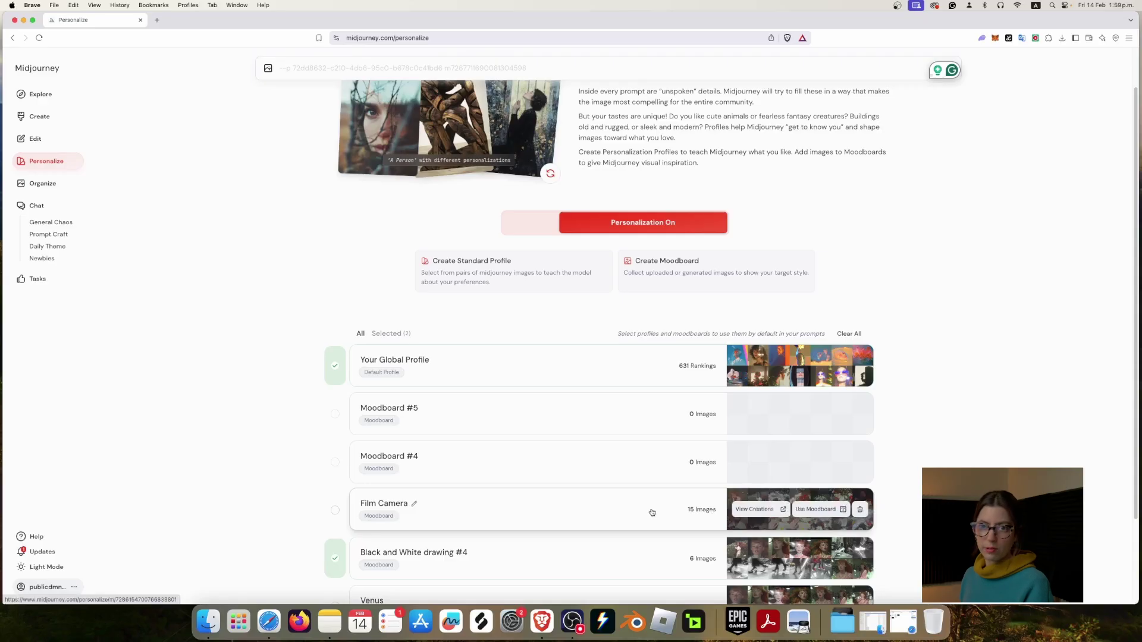
click(482, 556)
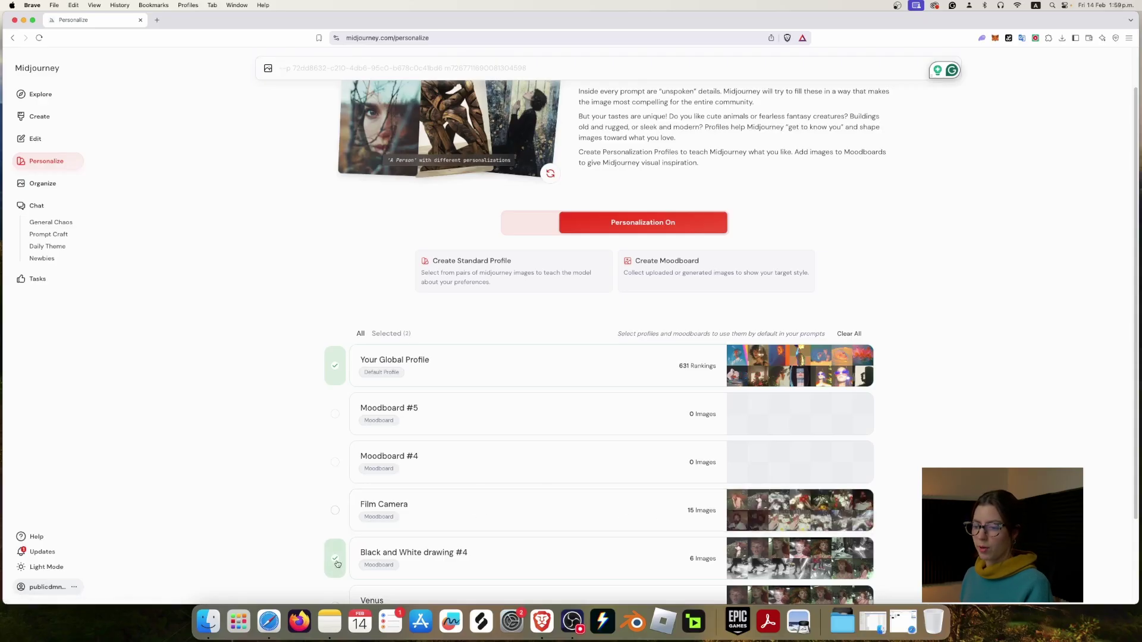
- Open the Film Camera moodboard and view its cat and poppy field photos full size
click(599, 507)
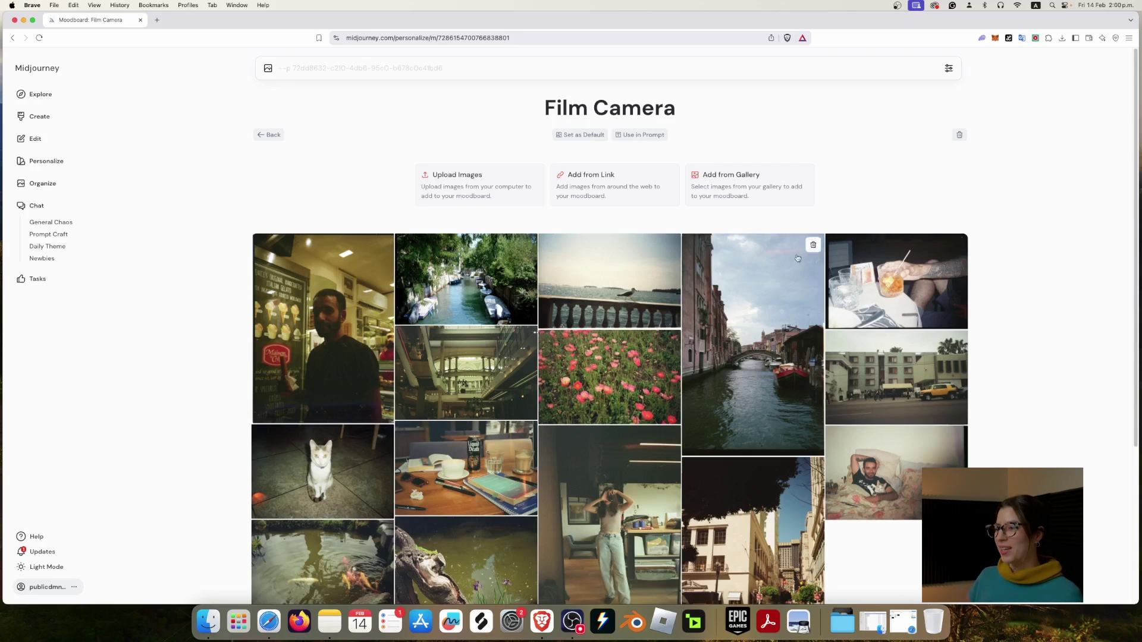
scroll(525, 421, down, 3)
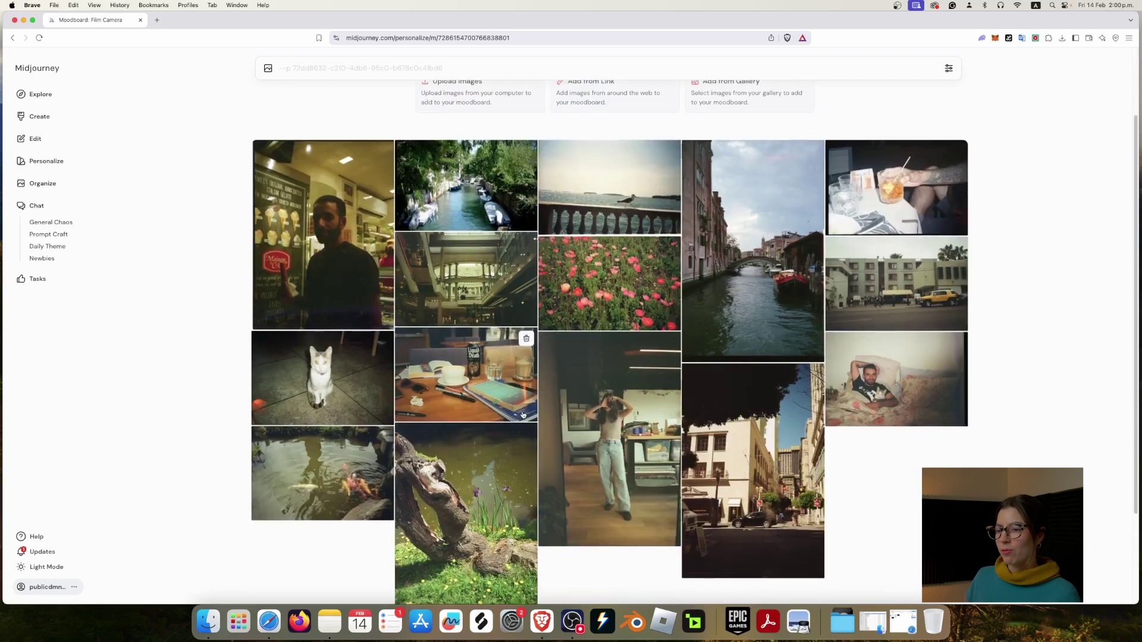
click(303, 367)
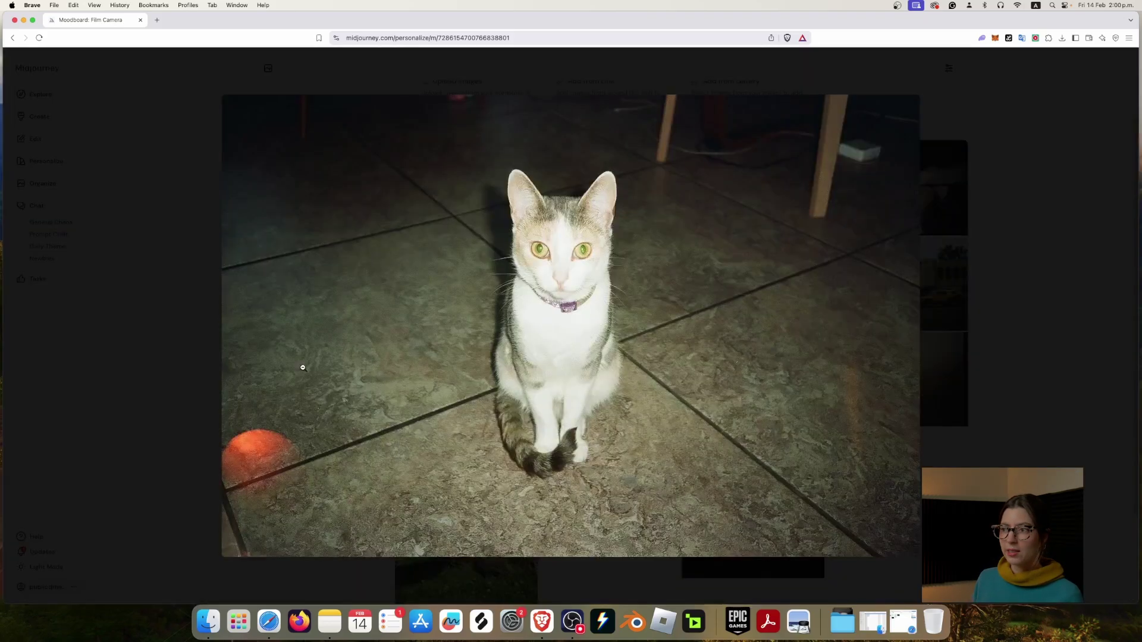
click(1002, 316)
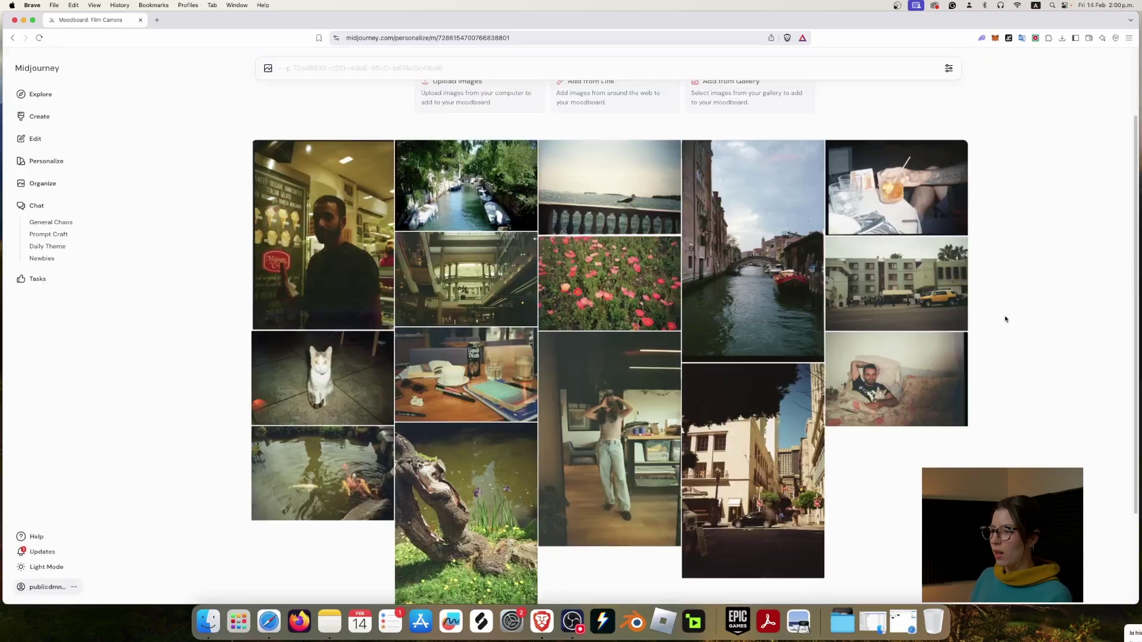
click(592, 288)
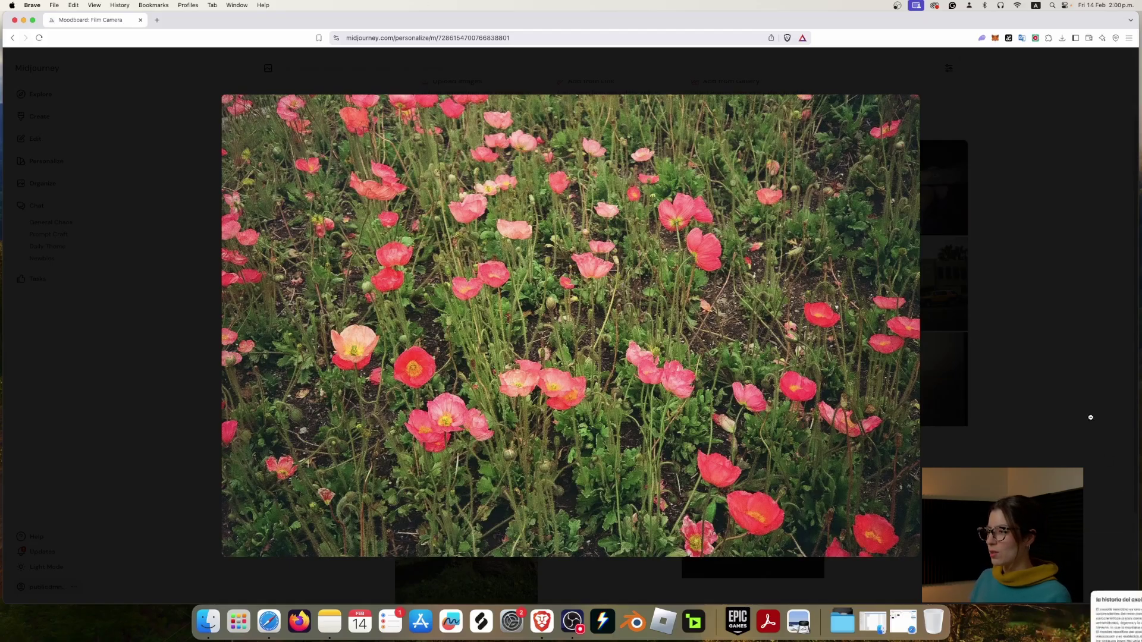
click(1069, 384)
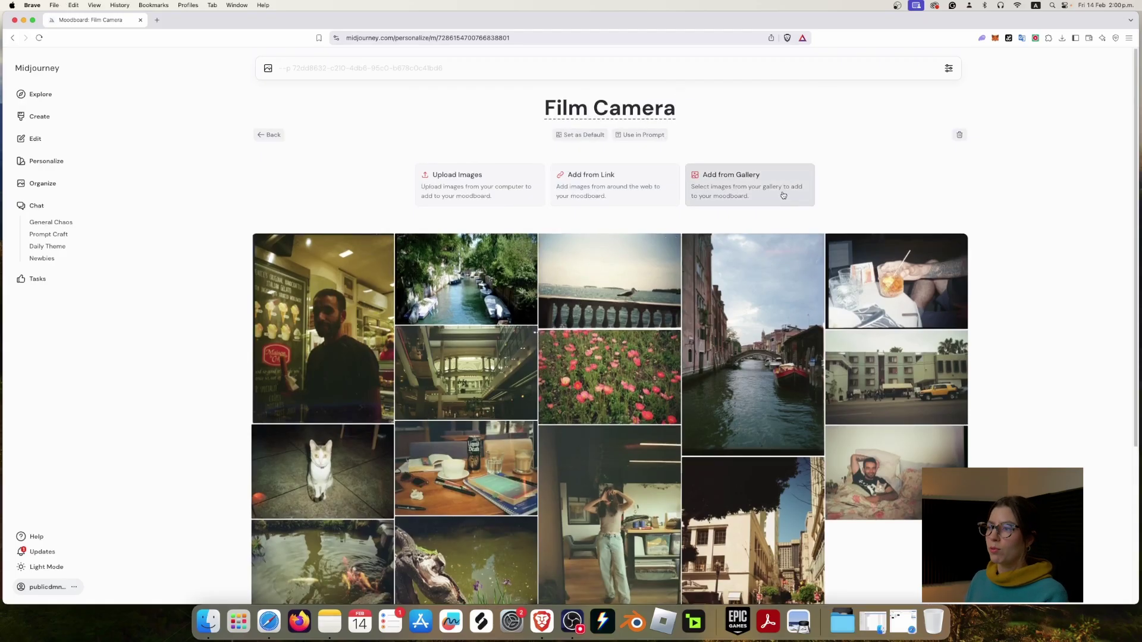
- Pick two images from the 30 Dec 2024 gallery set, then deselect both and leave the gallery
click(748, 186)
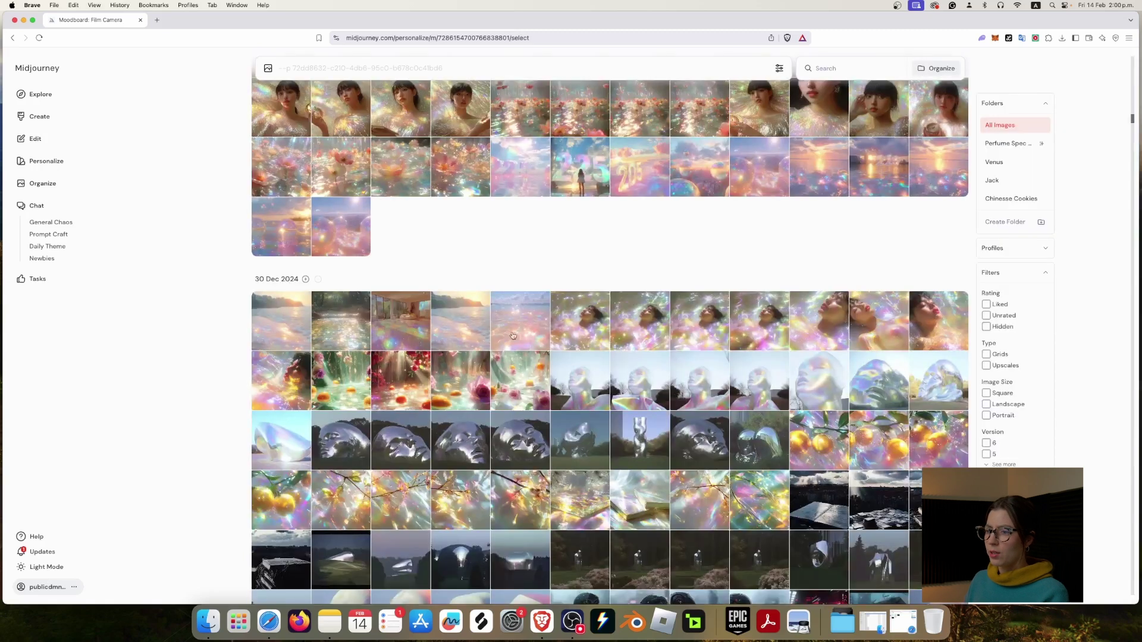
click(510, 326)
click(550, 337)
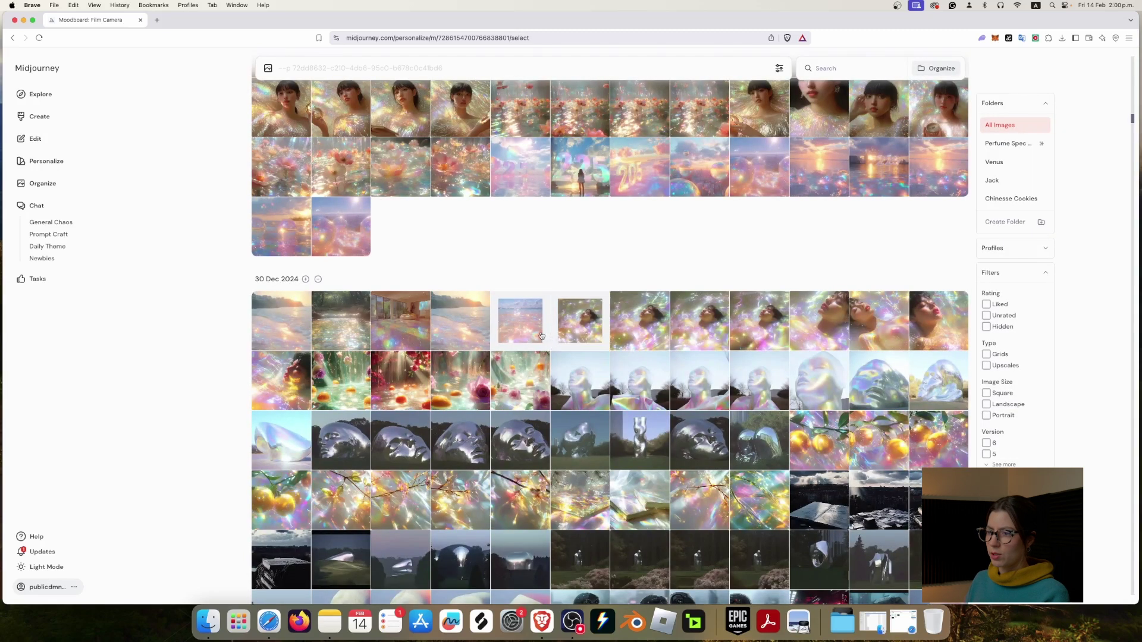
click(541, 336)
click(575, 333)
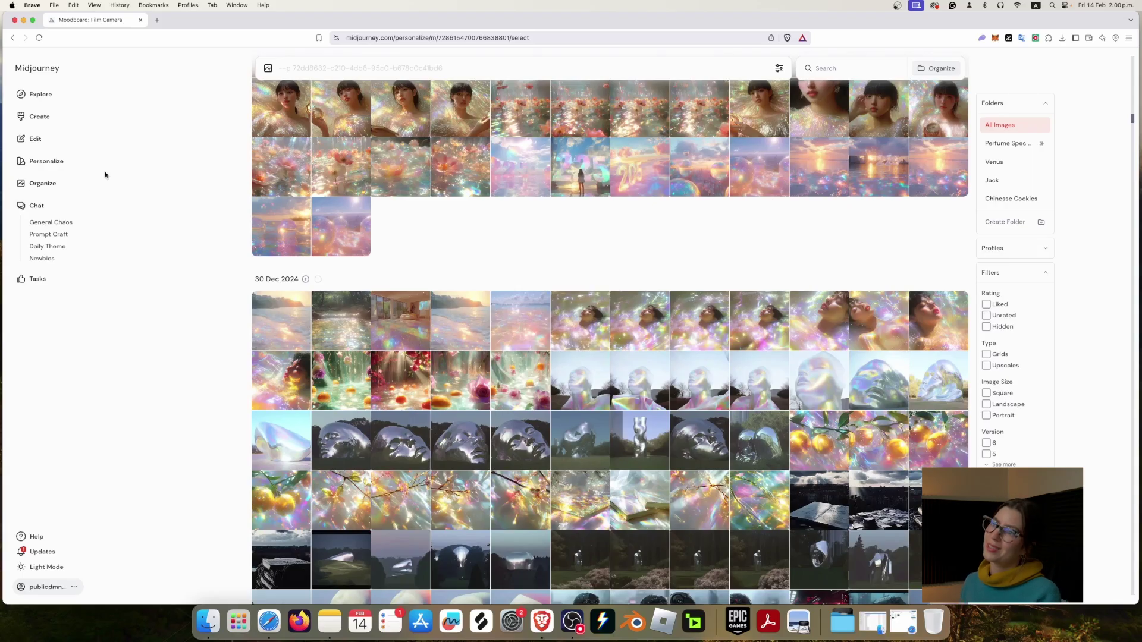
click(40, 94)
- On the Create page, write the prompt 'A woman walking down the street of New York', fixing the typo
click(40, 117)
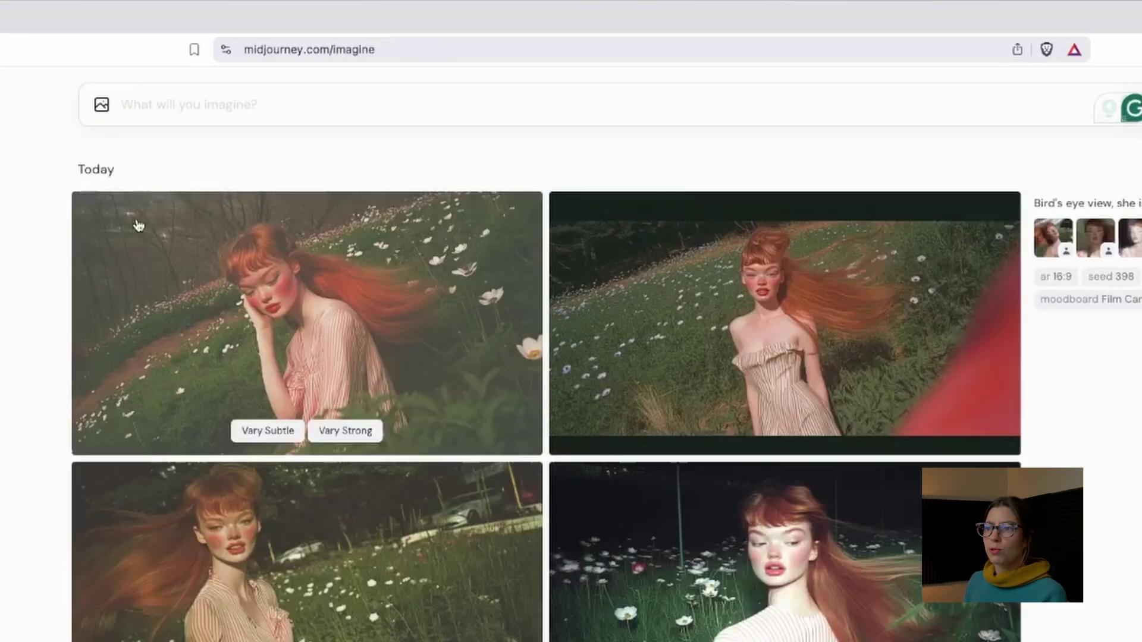
click(194, 99)
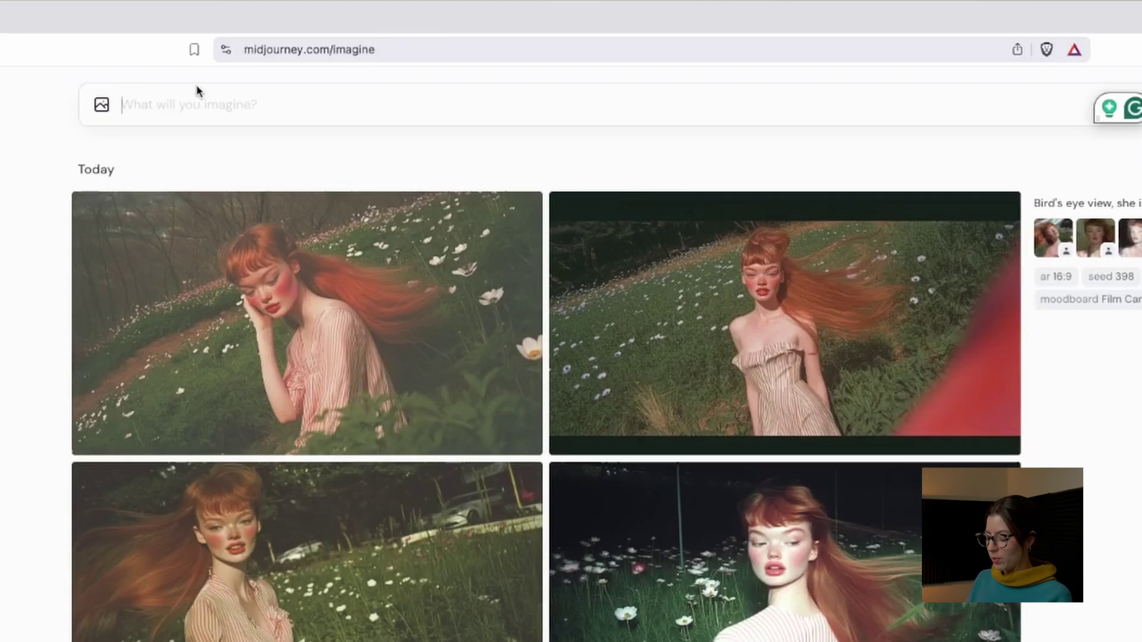
text(A woman walki)
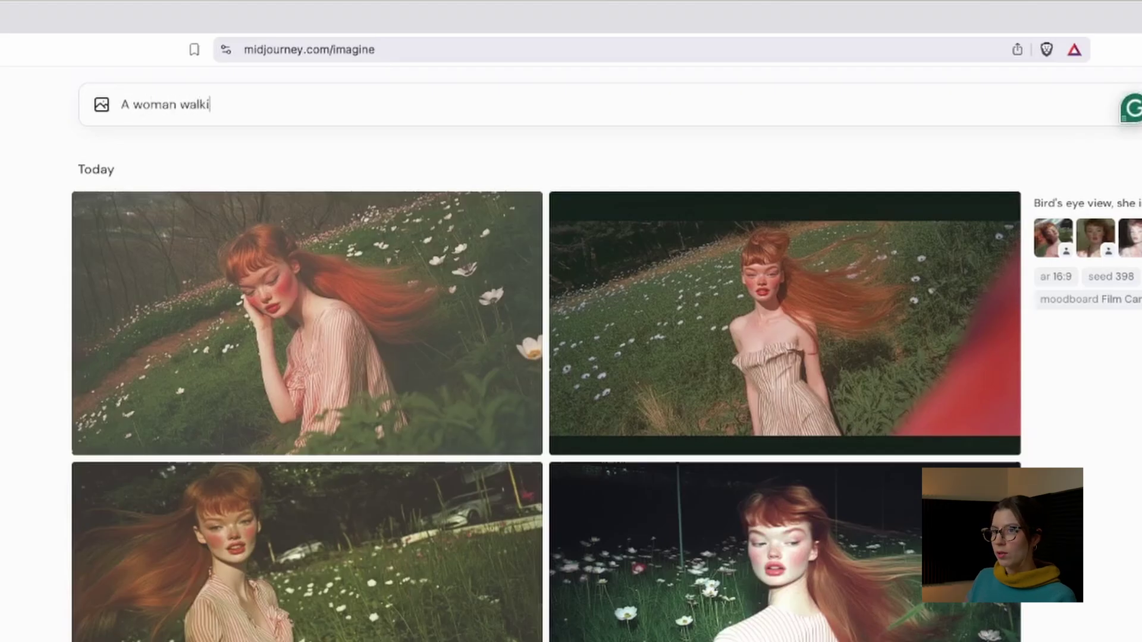
text(ng down th)
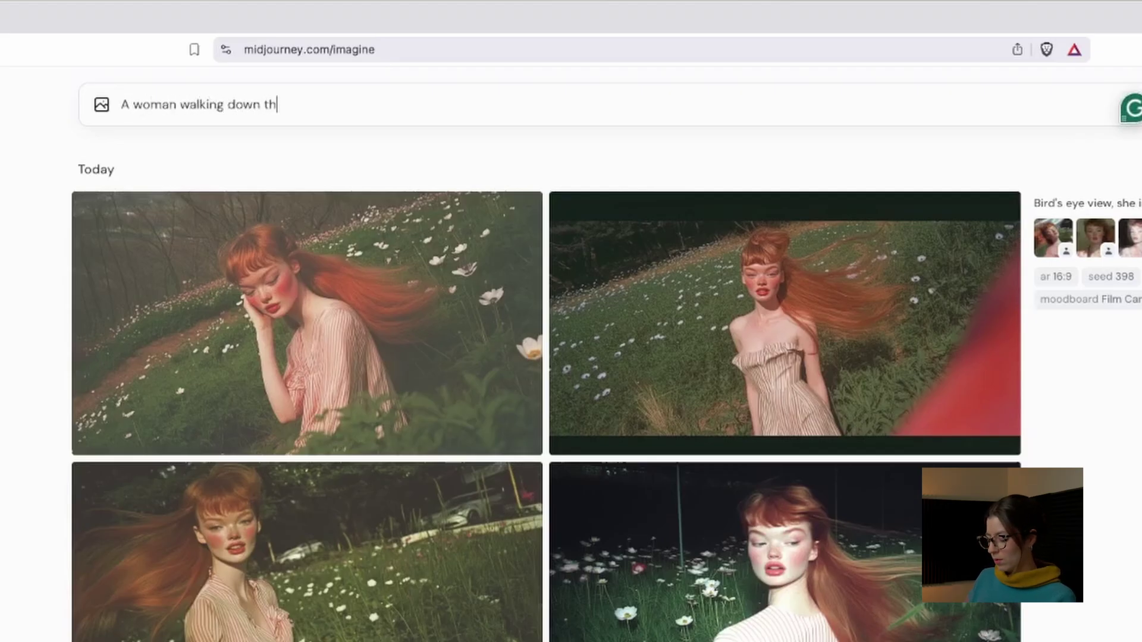
text(e street of)
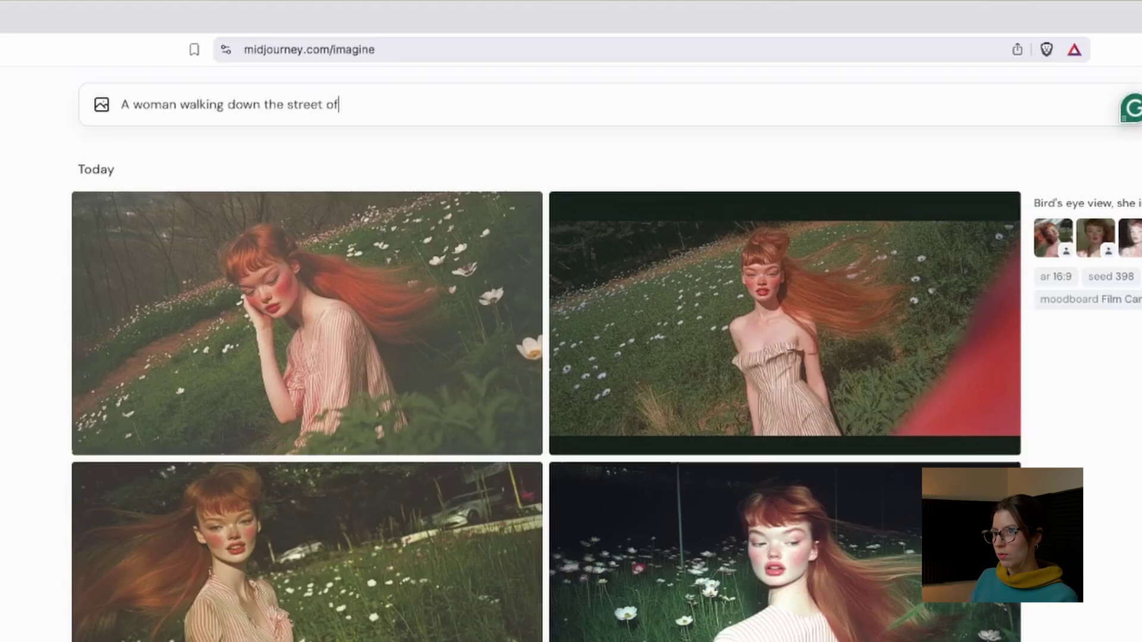
text( New Yro)
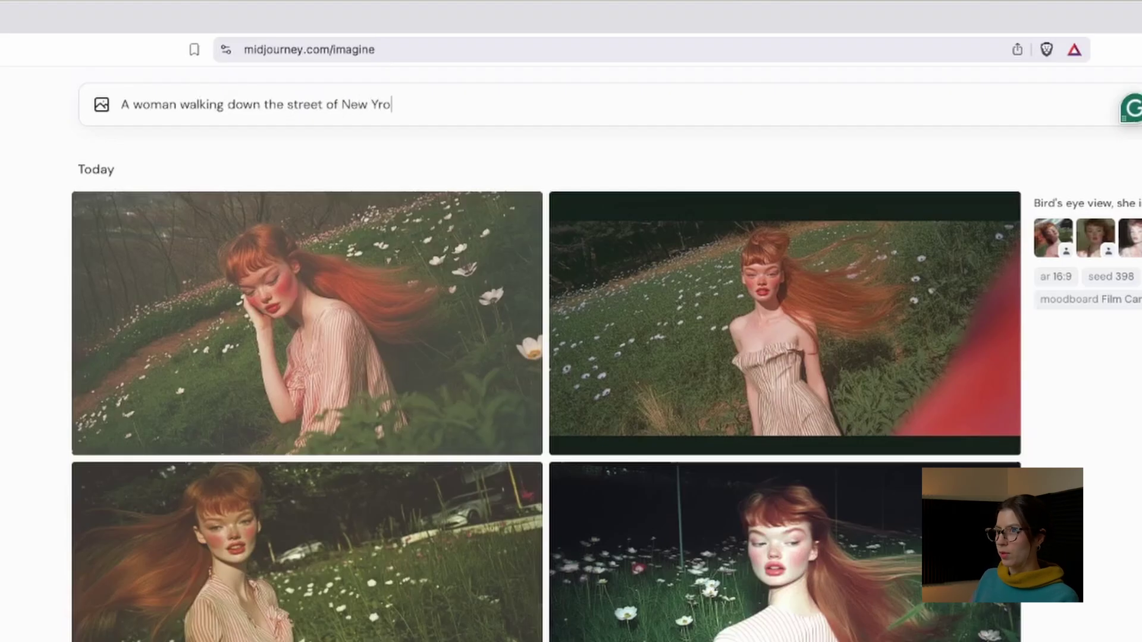
key(BackSpace)
key(BackSpace)
text(ork)
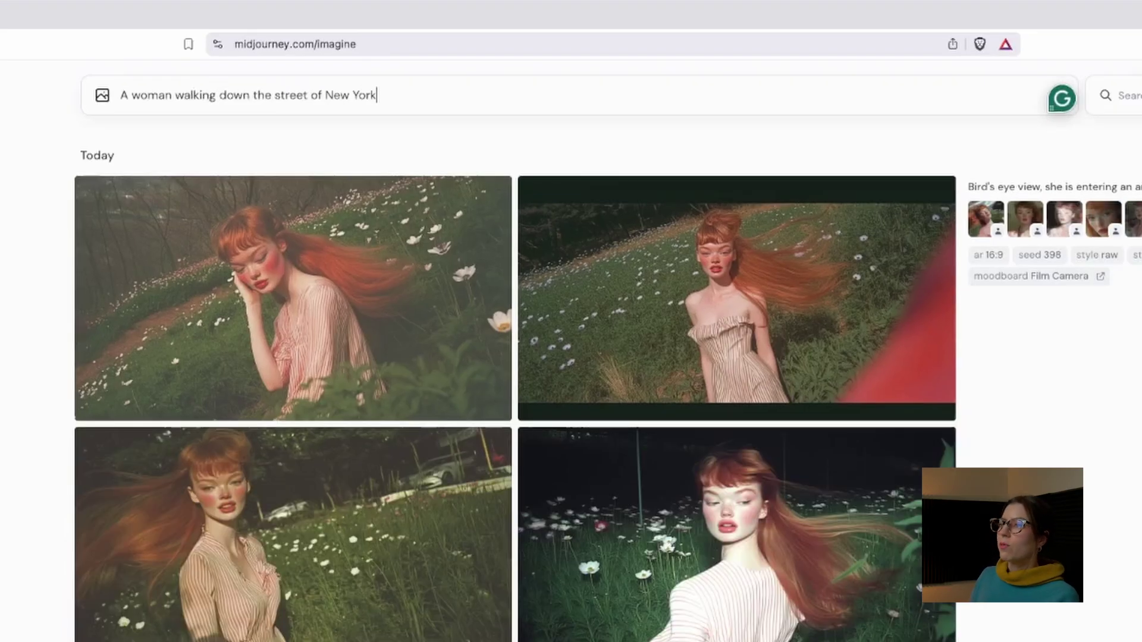
mouse_move(1050, 88)
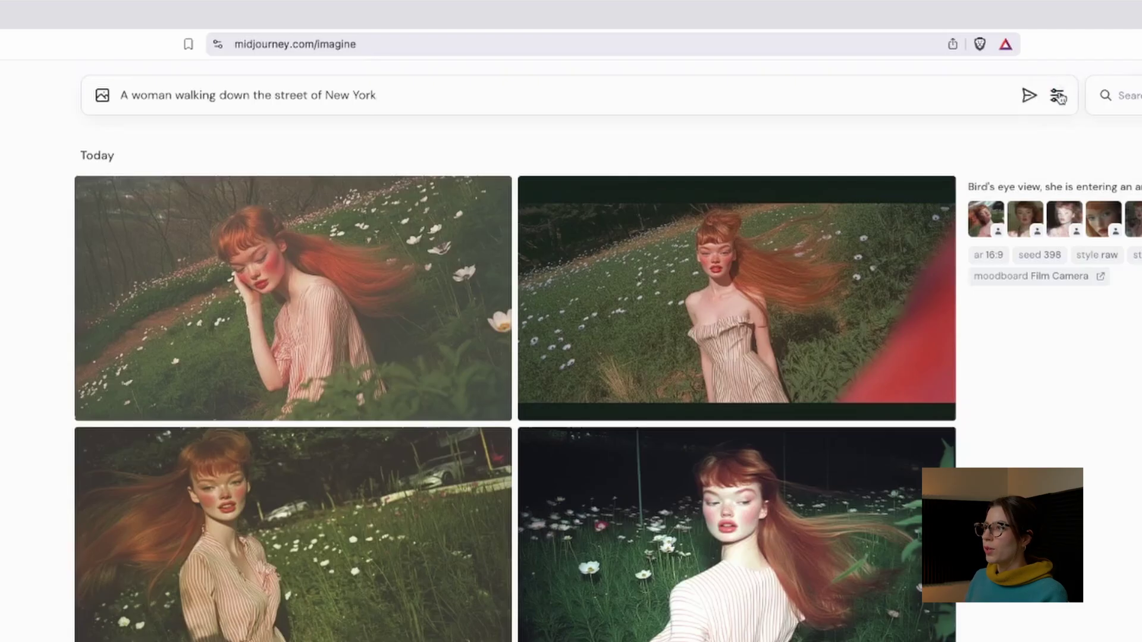
click(1058, 96)
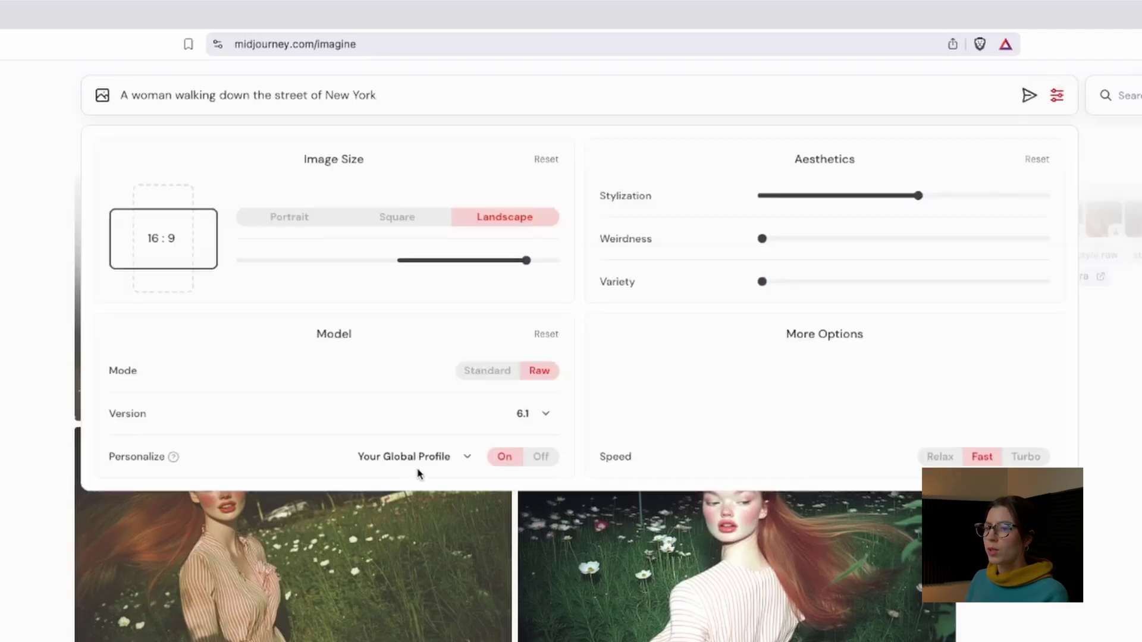
- Set personalization to use only the Film Camera moodboard, dropping the global profile
mouse_move(156, 459)
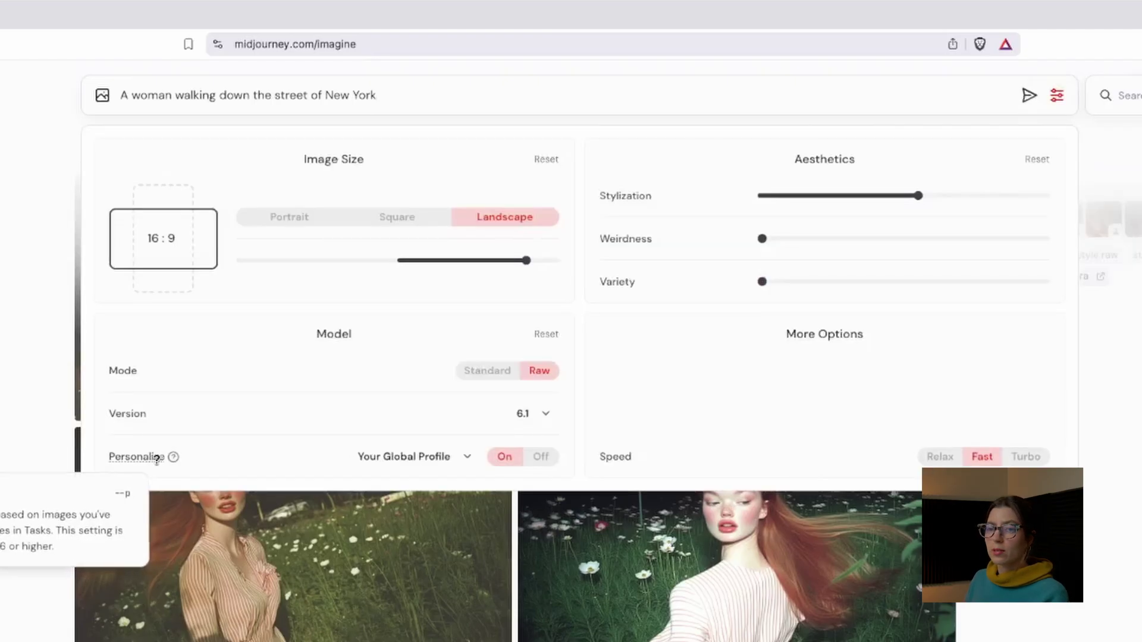
click(424, 467)
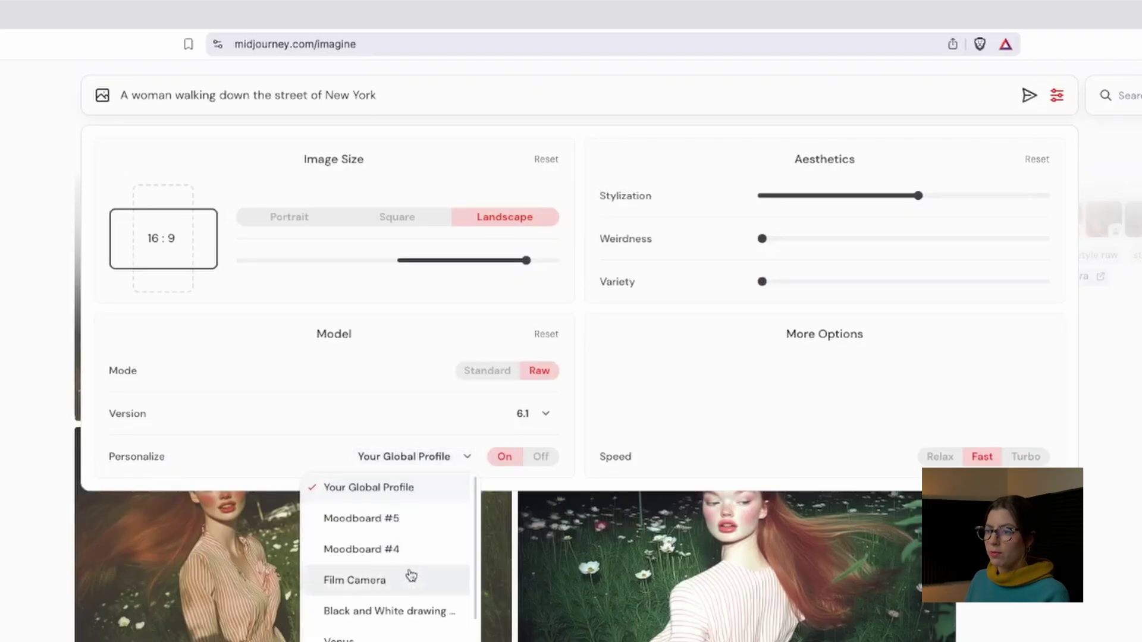
click(371, 583)
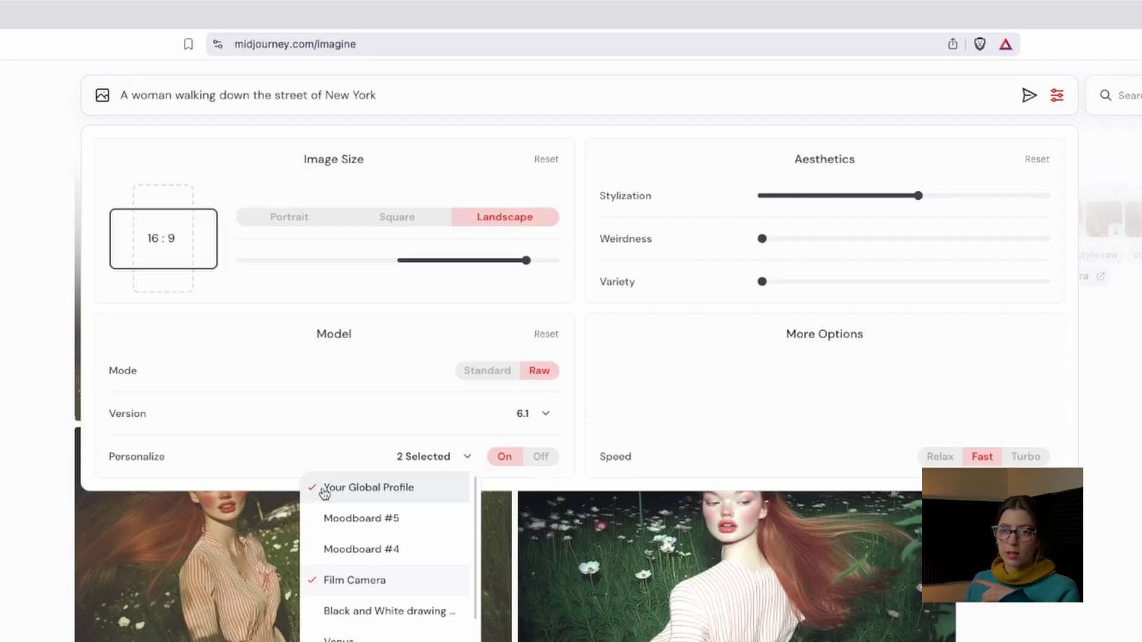
click(351, 489)
scroll(381, 544, down, 1)
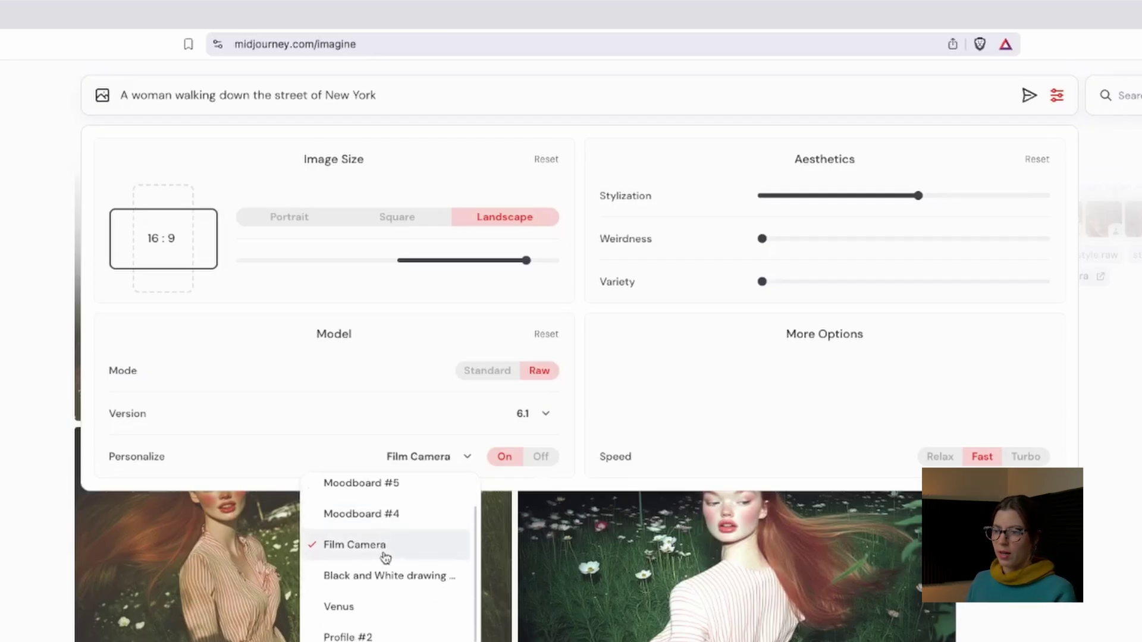
click(446, 427)
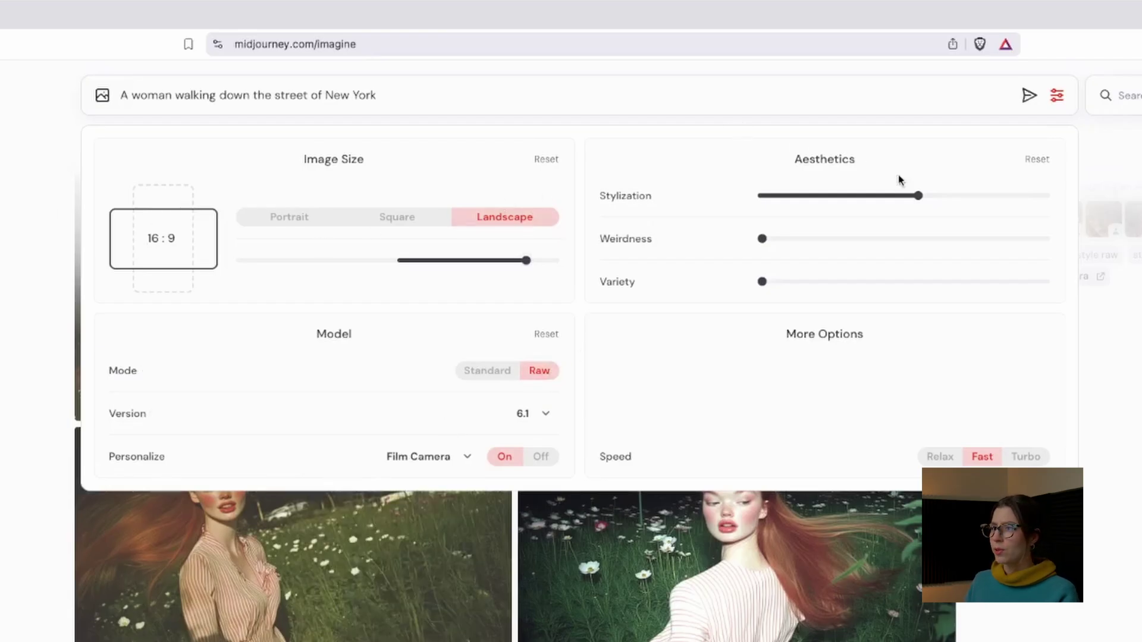
- Lower stylization from 550 to 100 and submit the New York street prompt
mouse_move(908, 197)
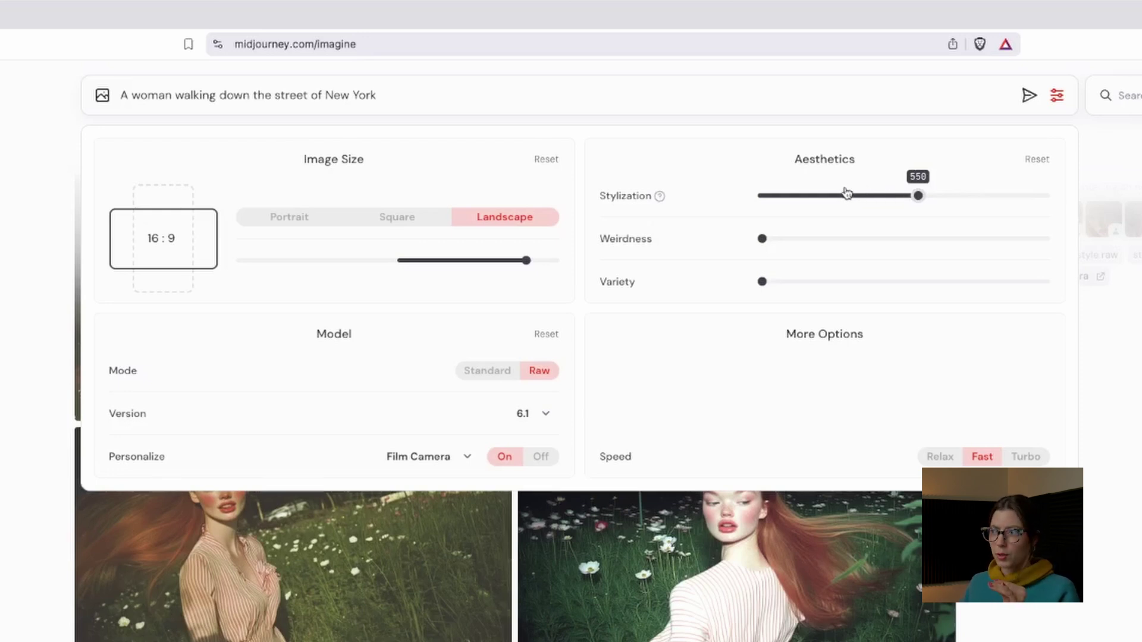
drag(810, 195, 791, 195)
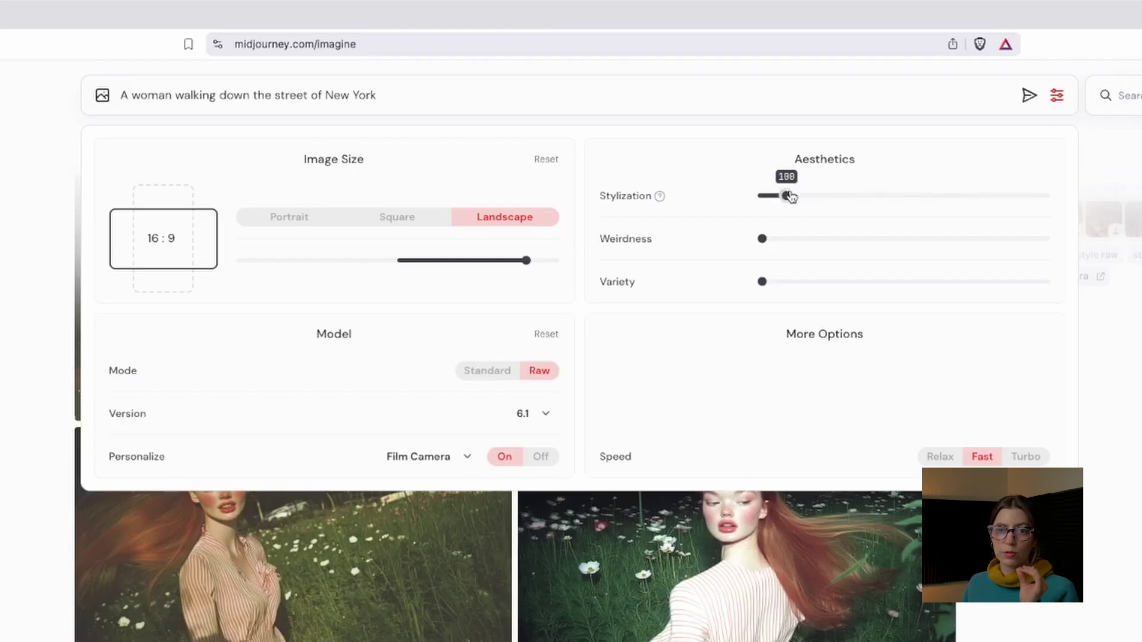
drag(827, 191, 782, 198)
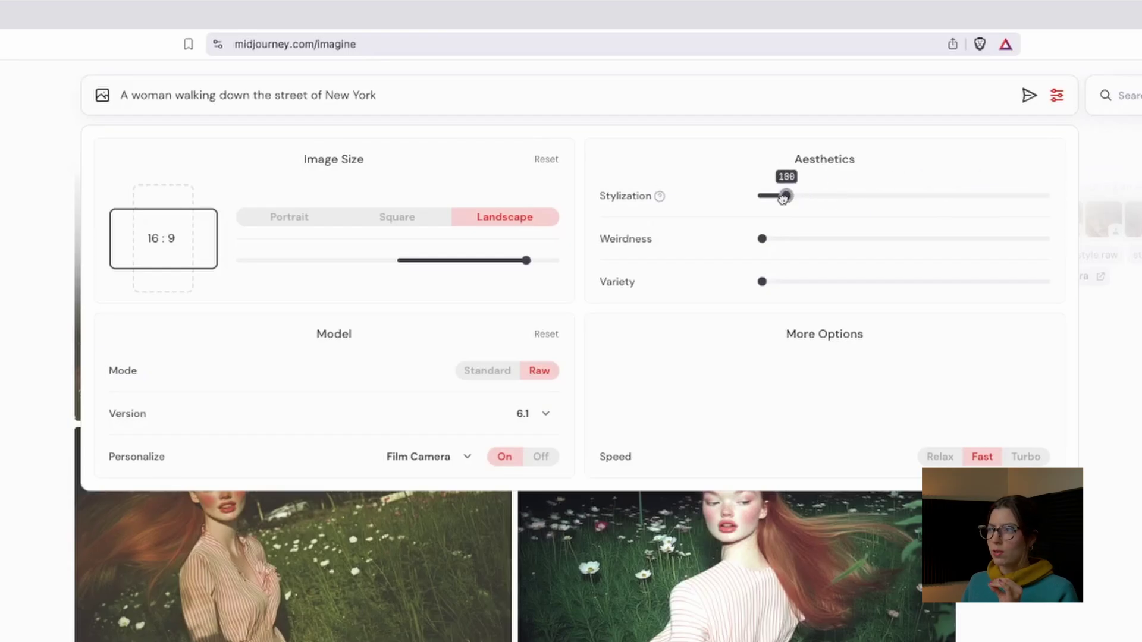
click(551, 89)
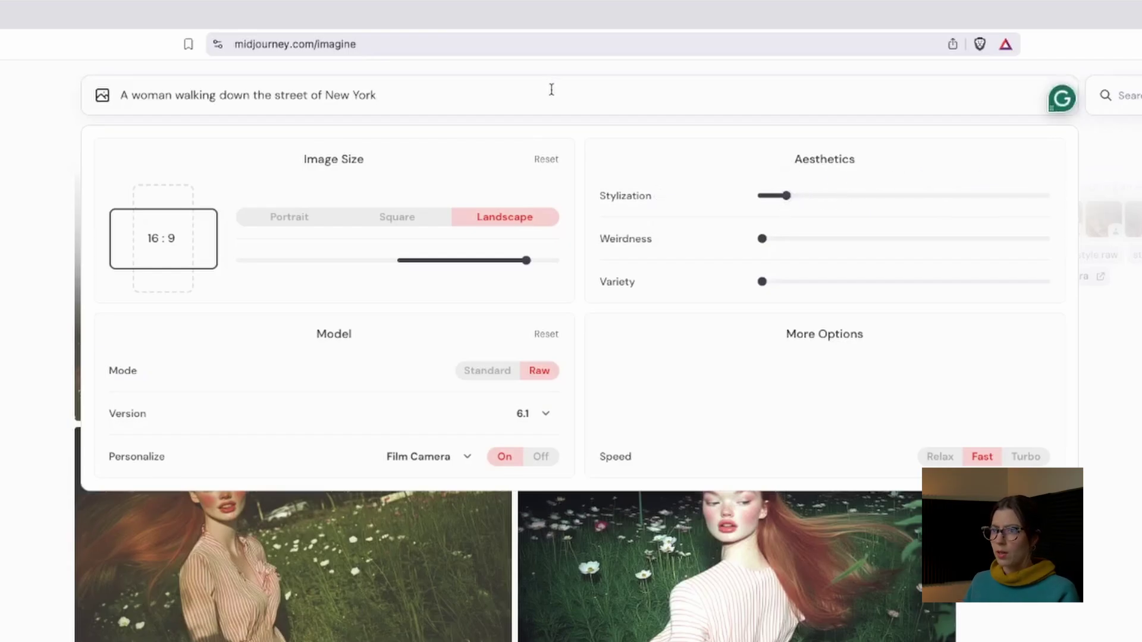
key(Return)
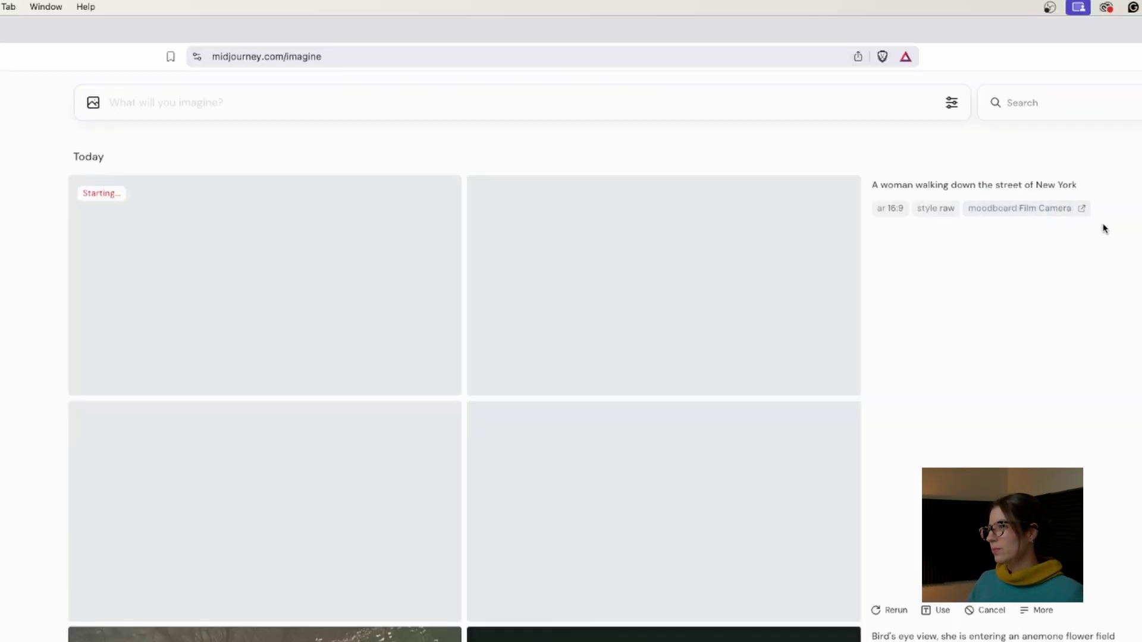
right_click(1025, 211)
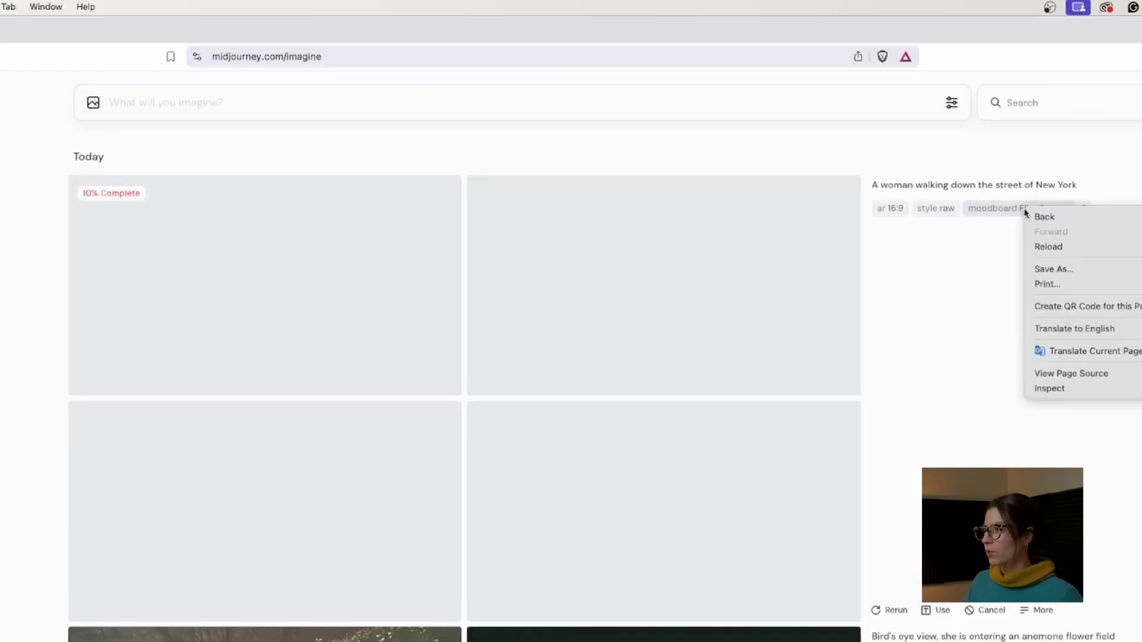
drag(1025, 212, 1061, 213)
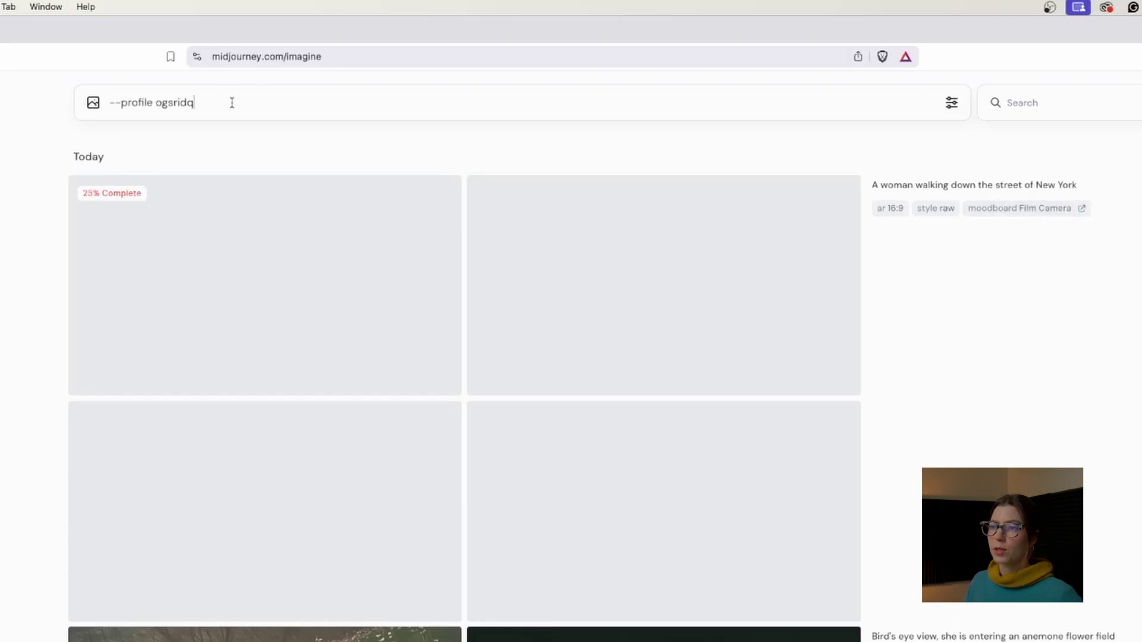
key(shift+alt+Left)
key(shift+alt+Left)
key(shift+alt+Left)
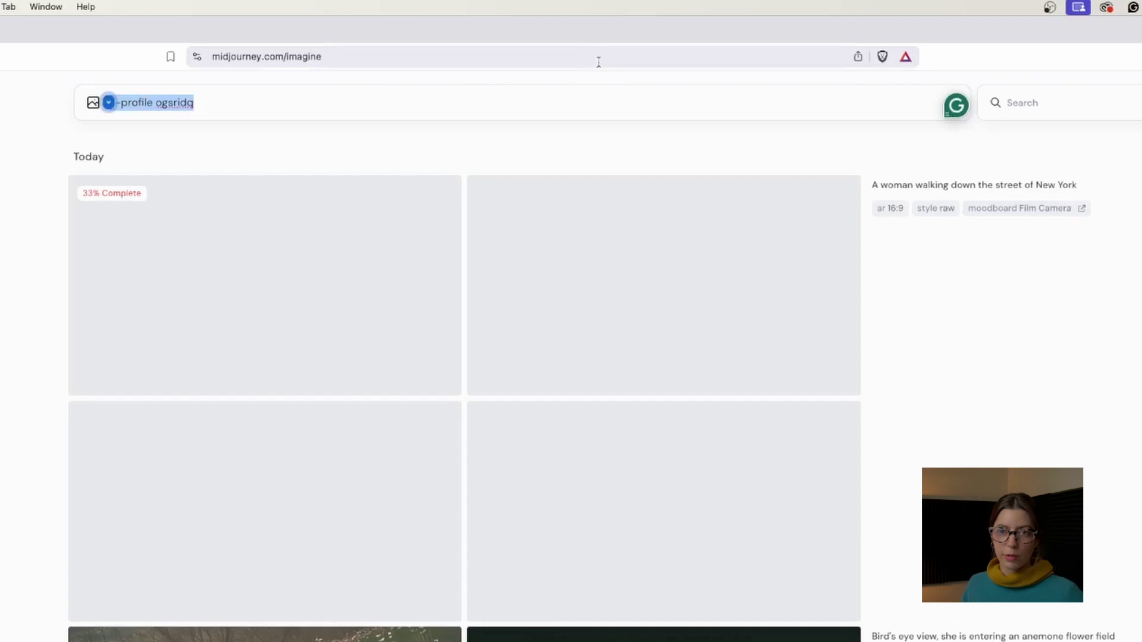
key(BackSpace)
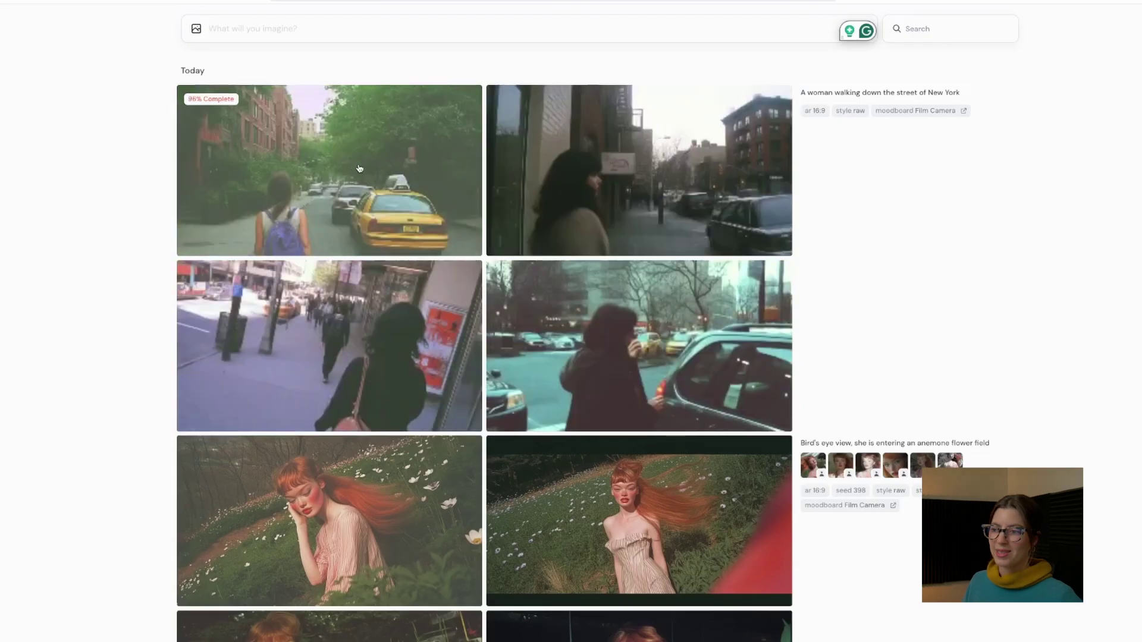
- Browse the four new street images full size, then load their prompt back into the prompt box
click(360, 167)
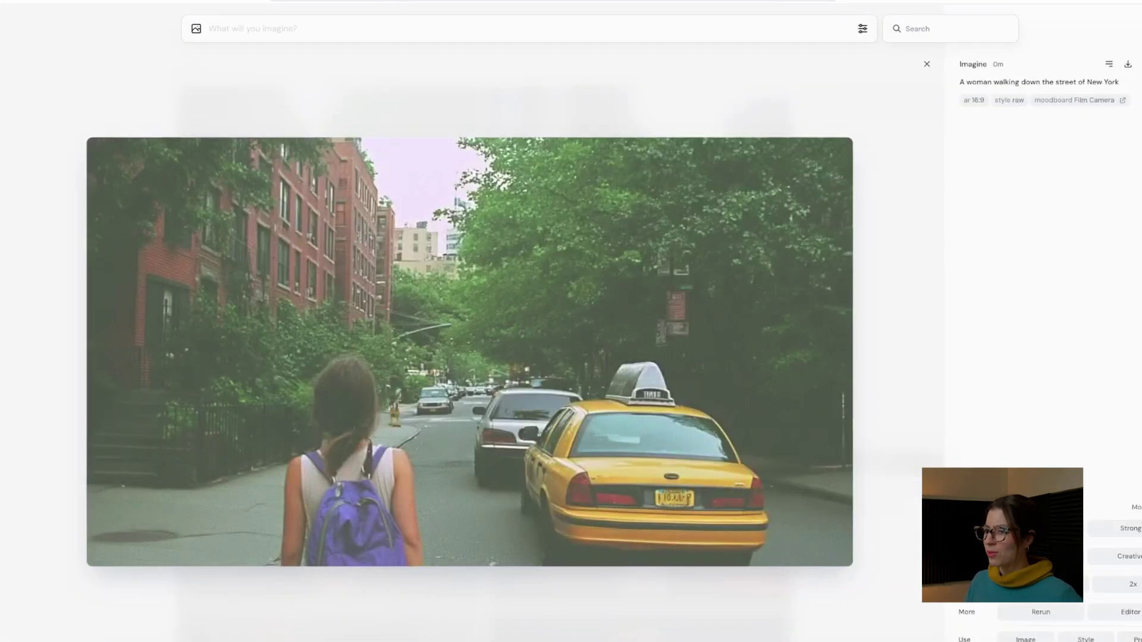
key(Right)
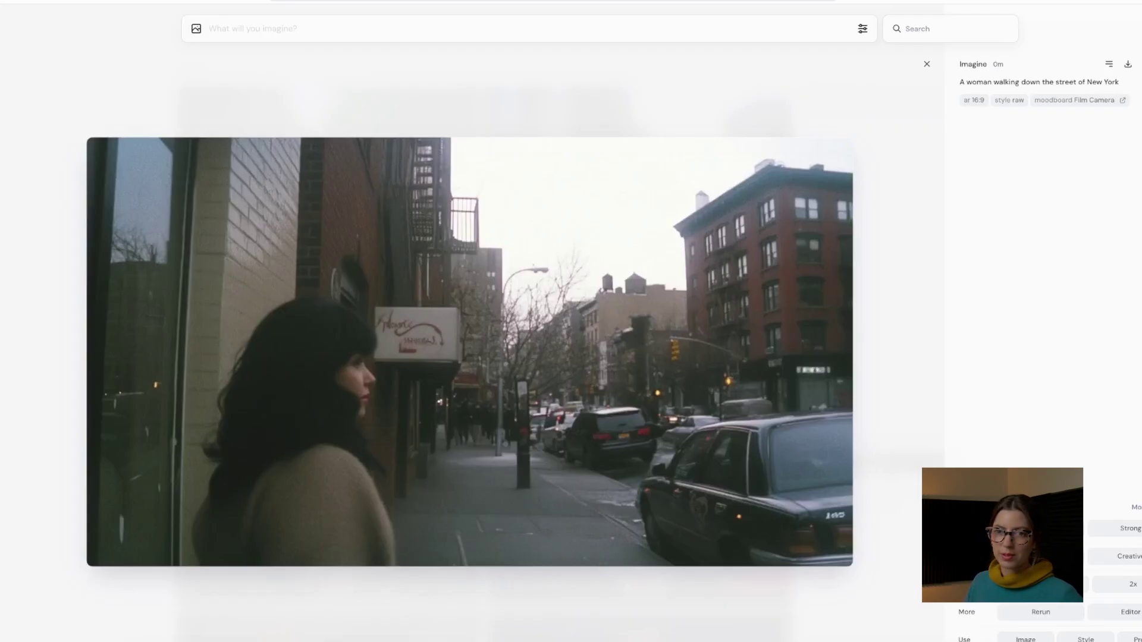
key(Right)
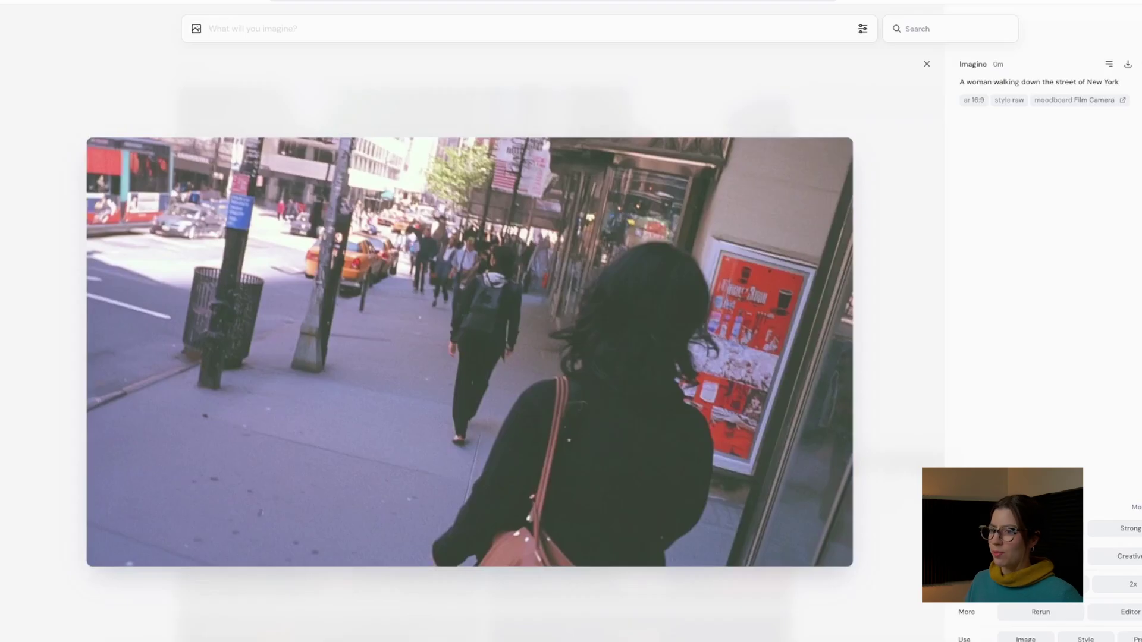
key(Right)
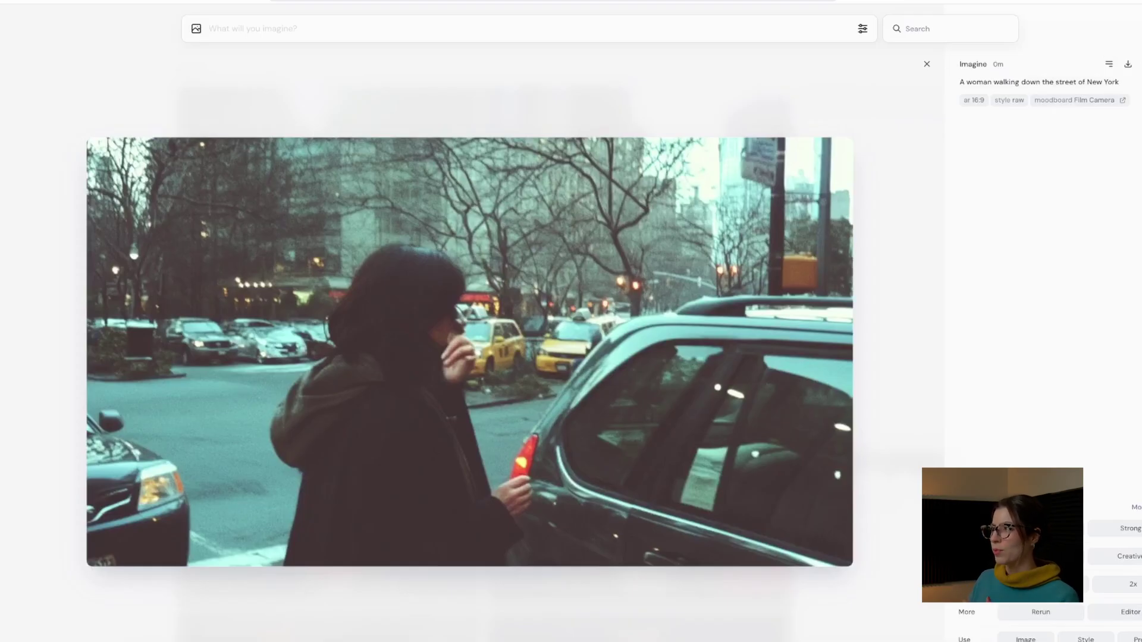
click(1133, 640)
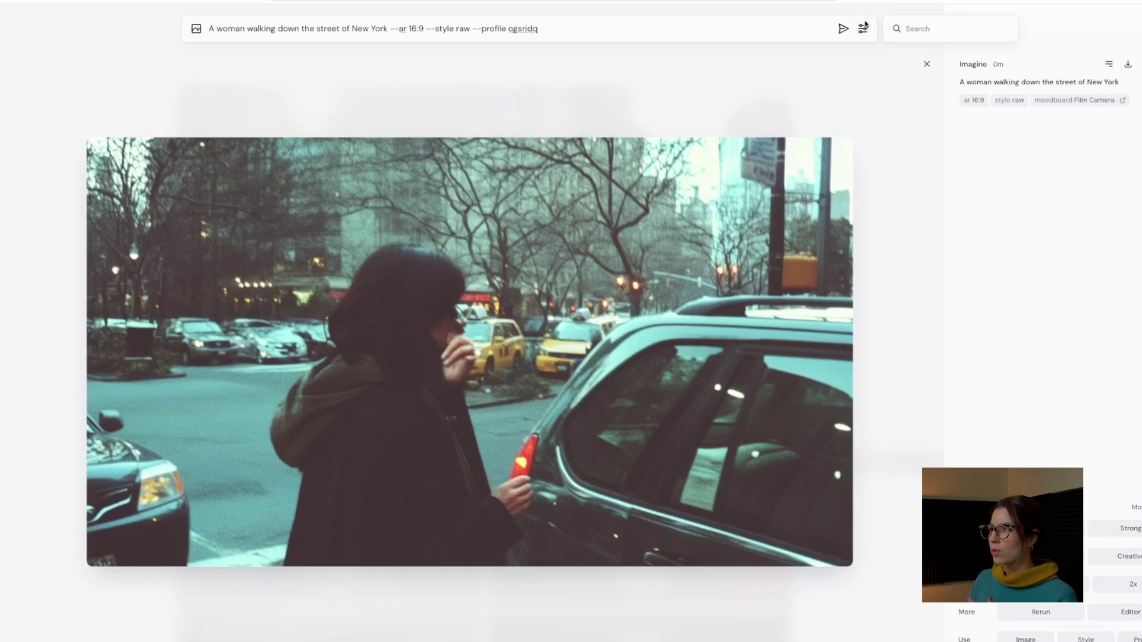
- Resubmit the street prompt with stylization raised to 1000 and step to the new job
click(863, 28)
drag(675, 99, 859, 100)
click(678, 35)
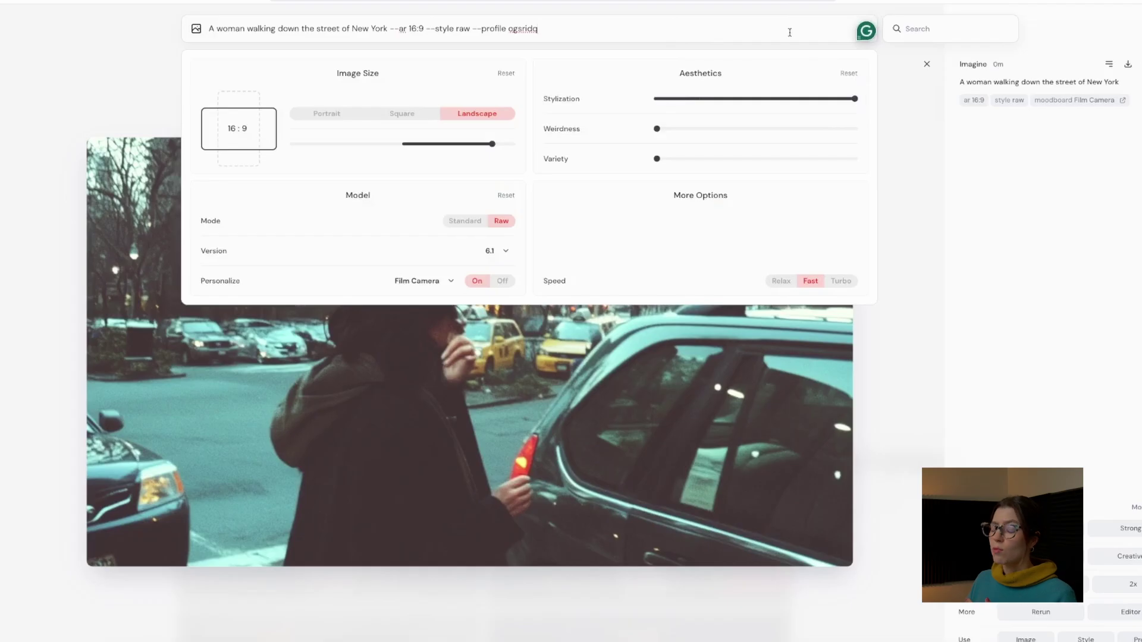
key(Return)
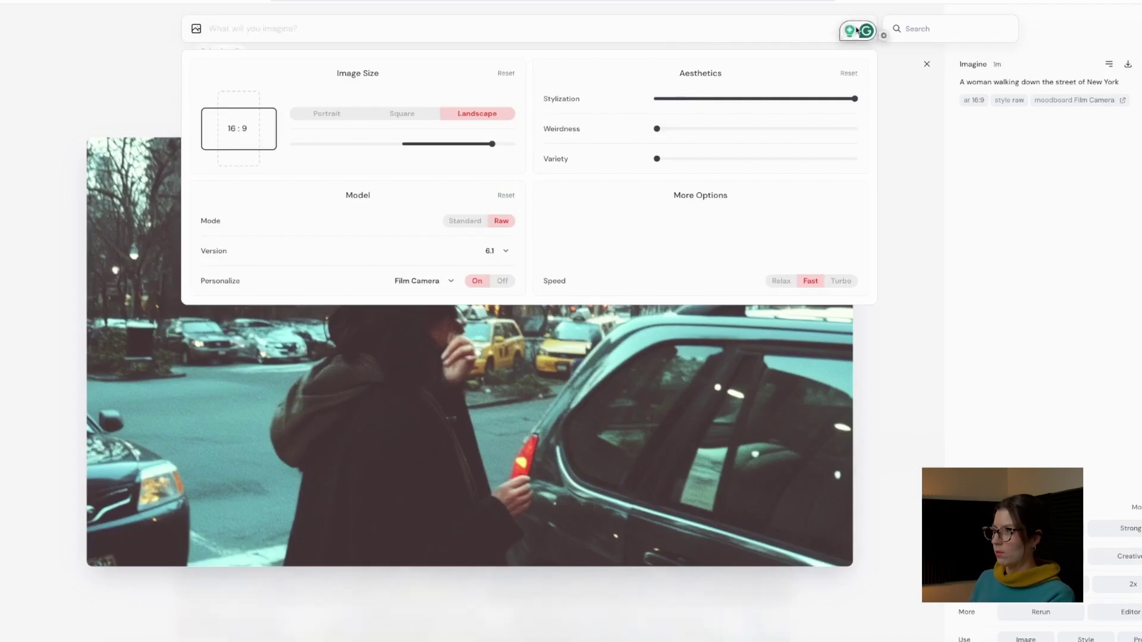
click(991, 110)
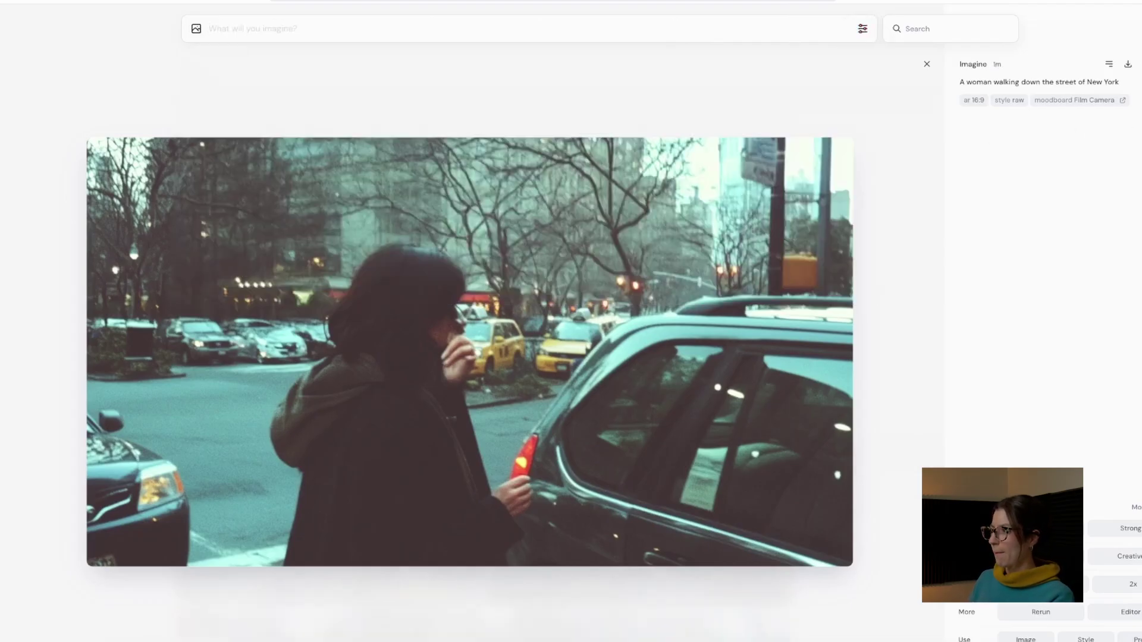
key(Left)
key(Left)
key(Left)
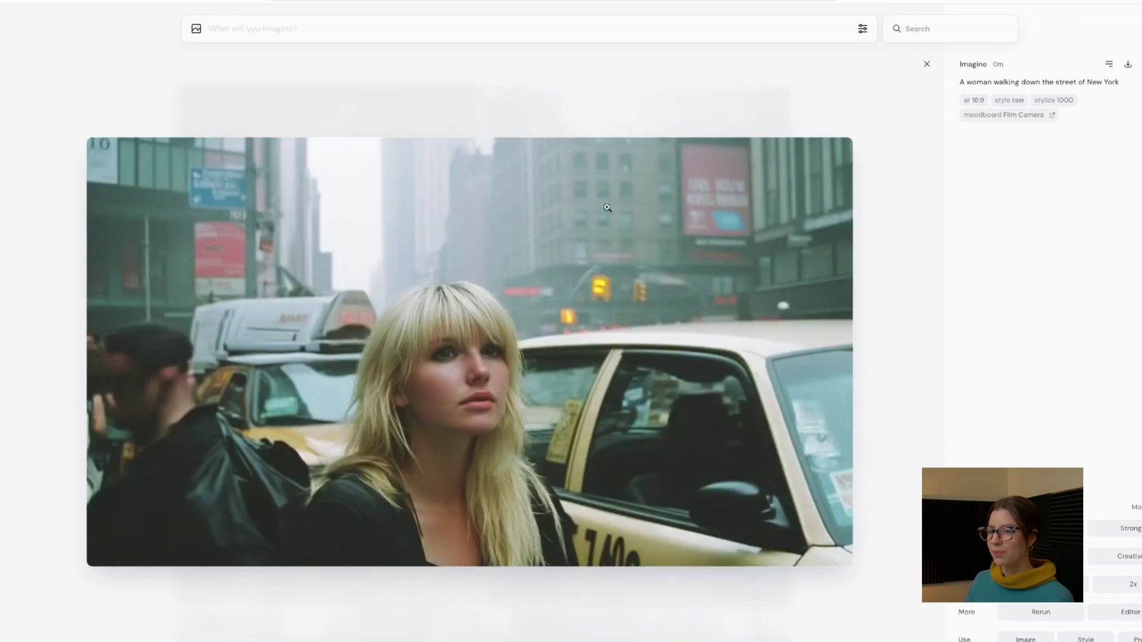
- Flip between the stylize 1000 images and the earlier stylize 100 results, ending on the night portrait
key(Right)
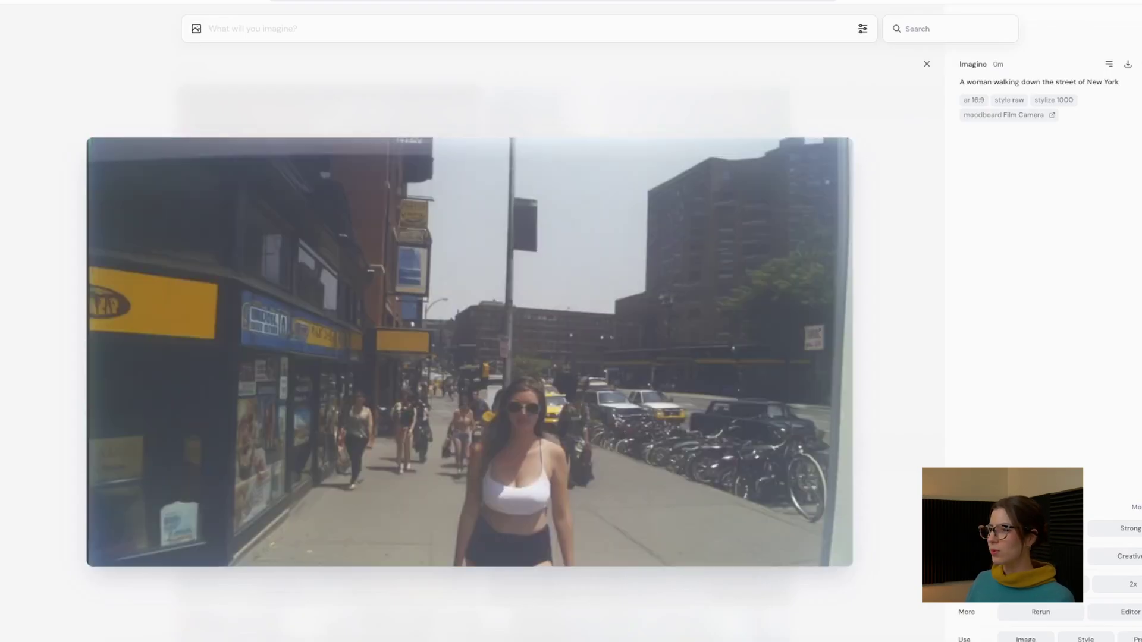
key(Right)
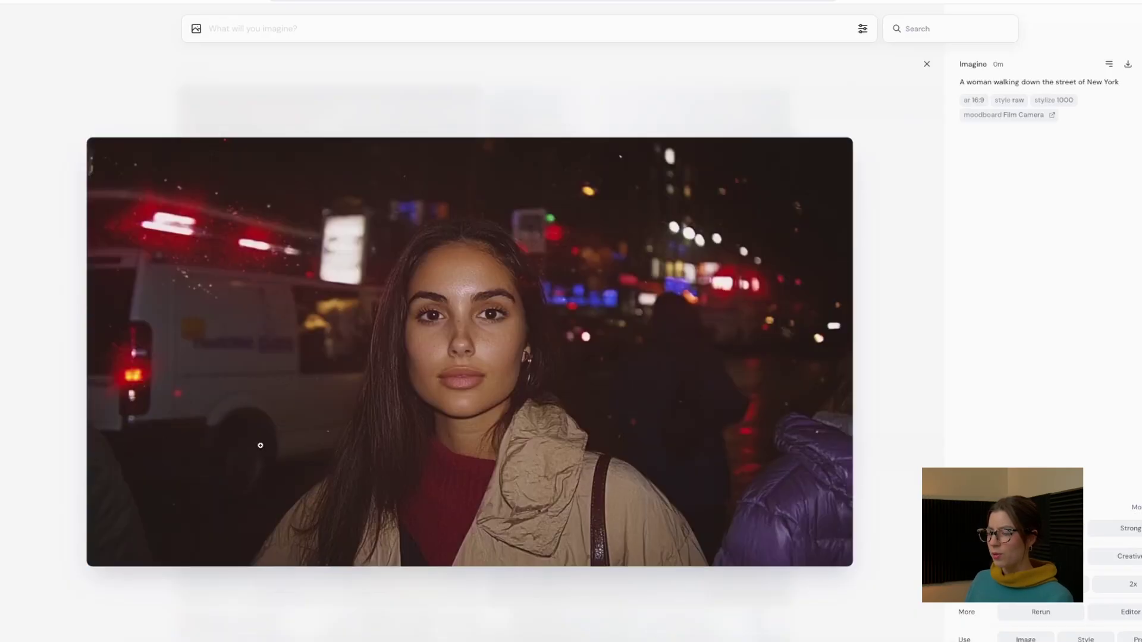
key(Right)
key(Right)
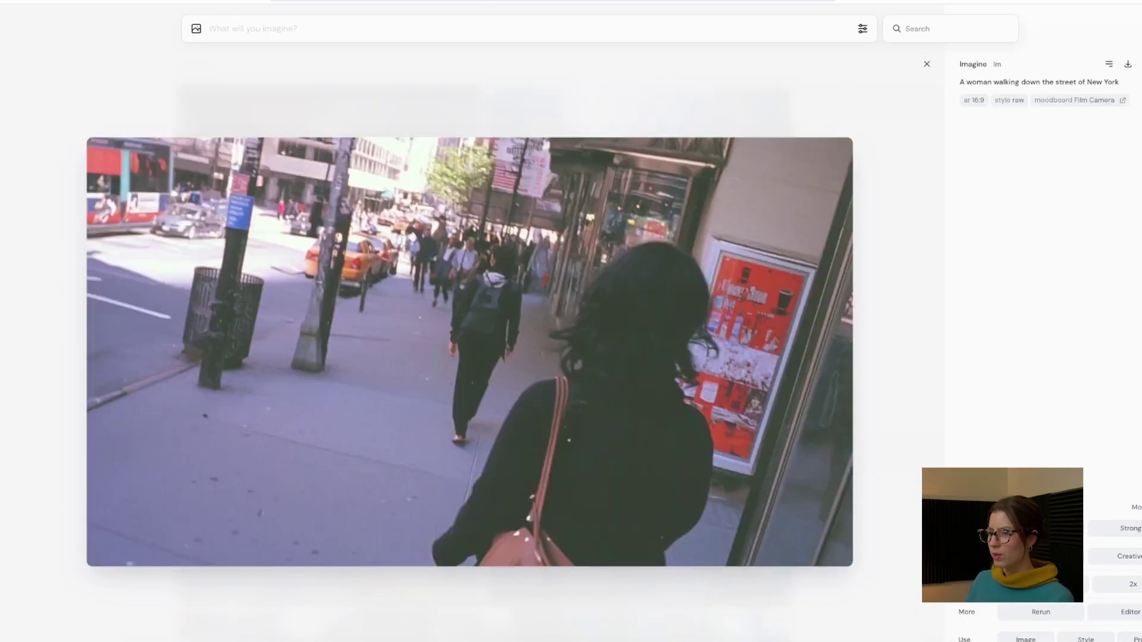
key(Right)
key(Right)
key(Right)
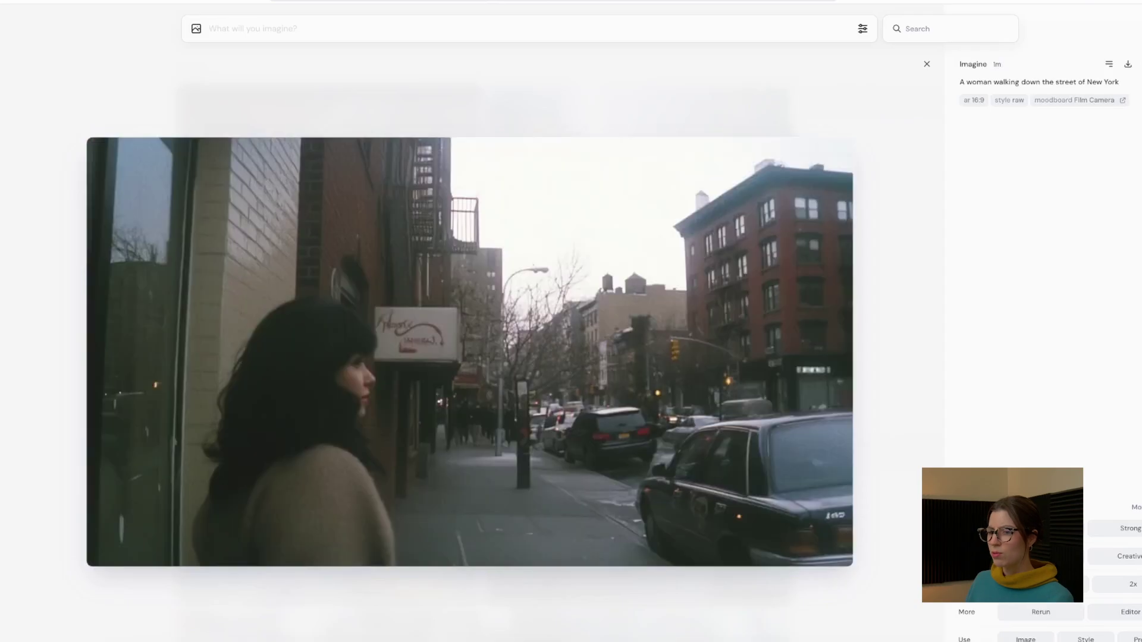
key(Right)
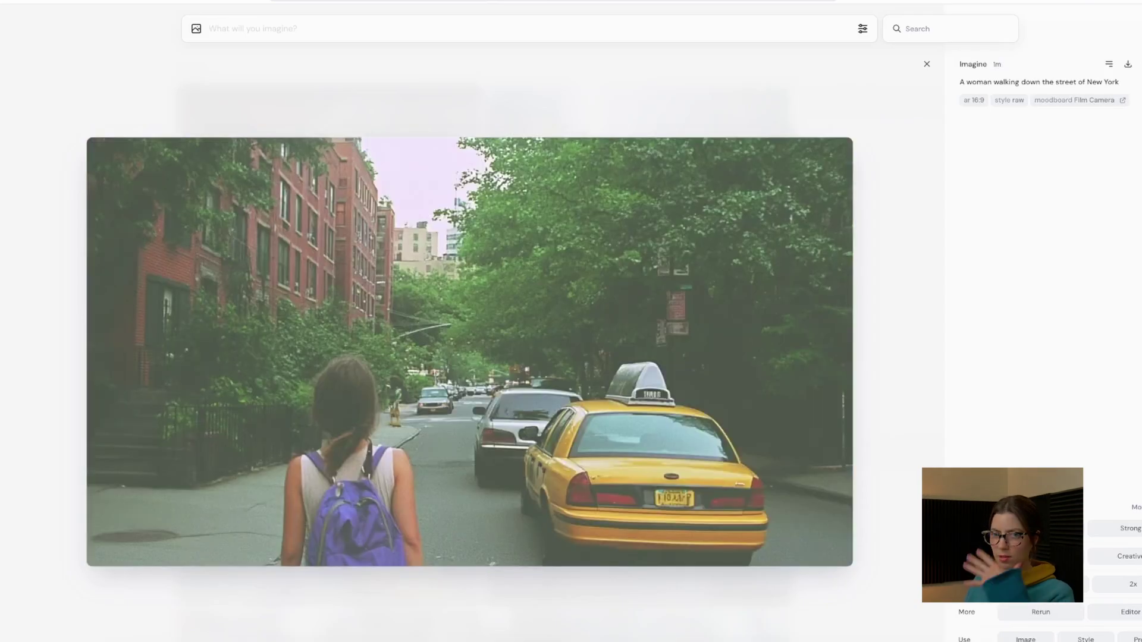
key(Right)
key(Right)
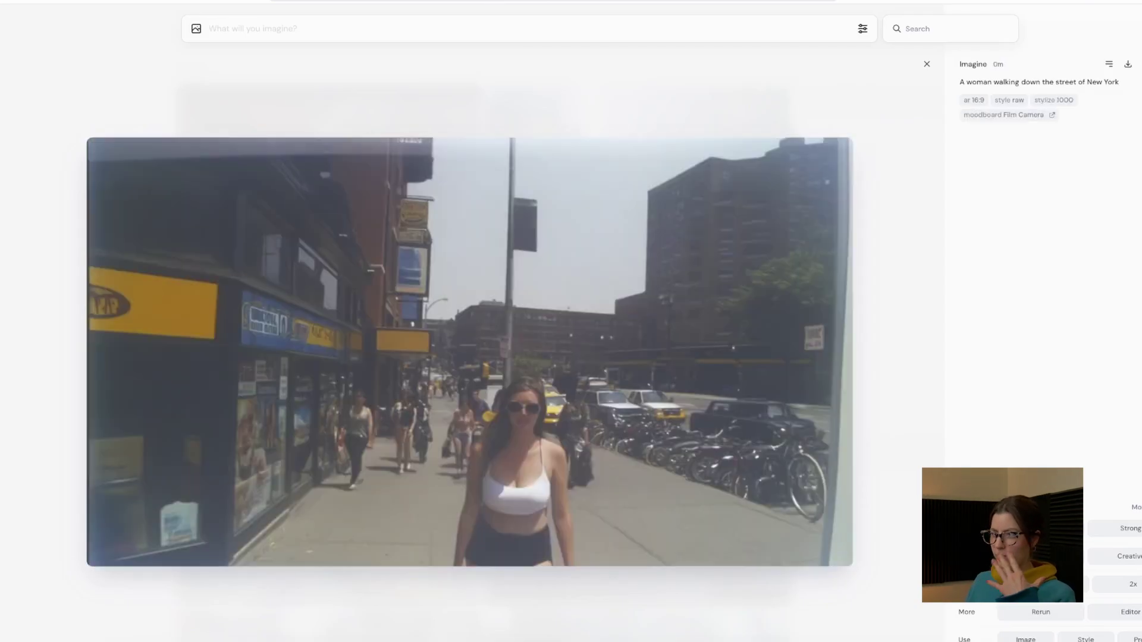
key(Left)
key(Right)
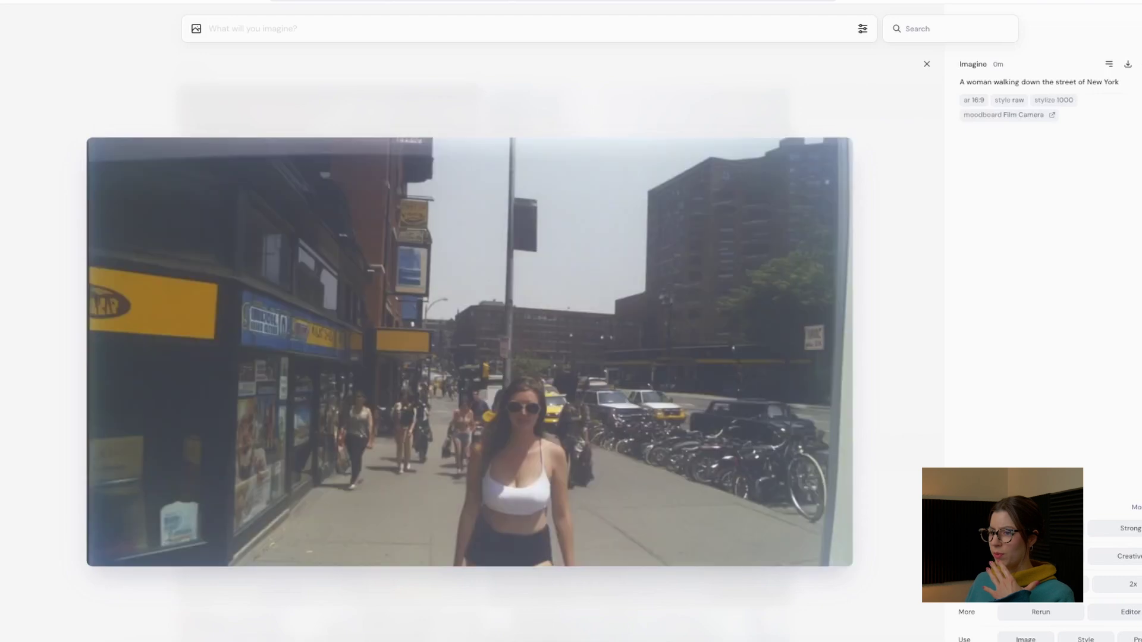
key(Left)
key(Right)
key(Left)
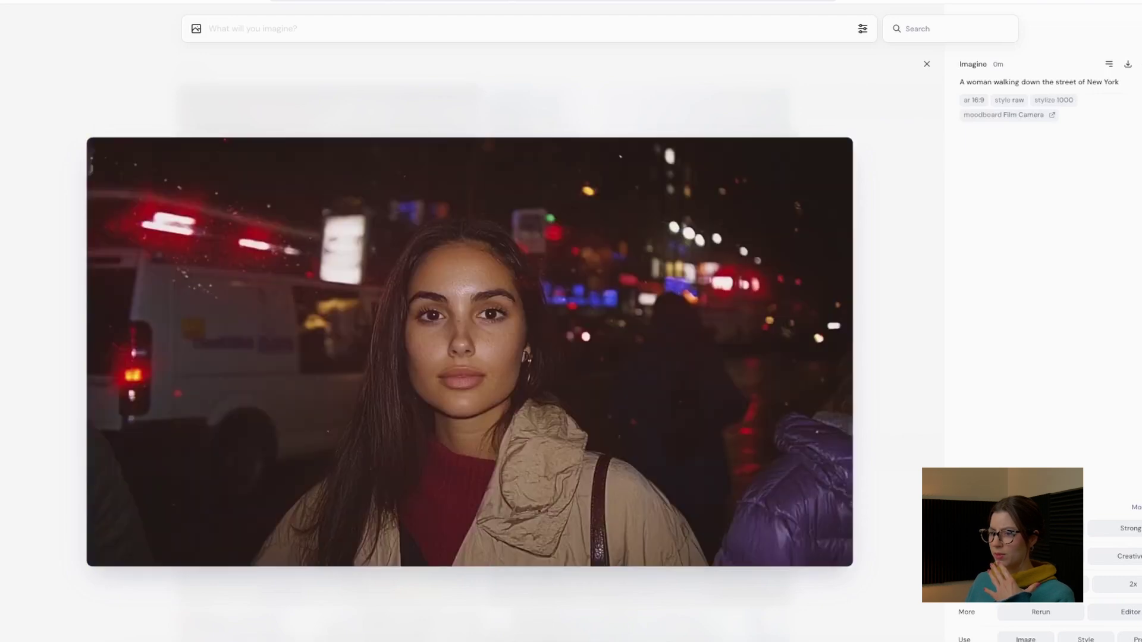